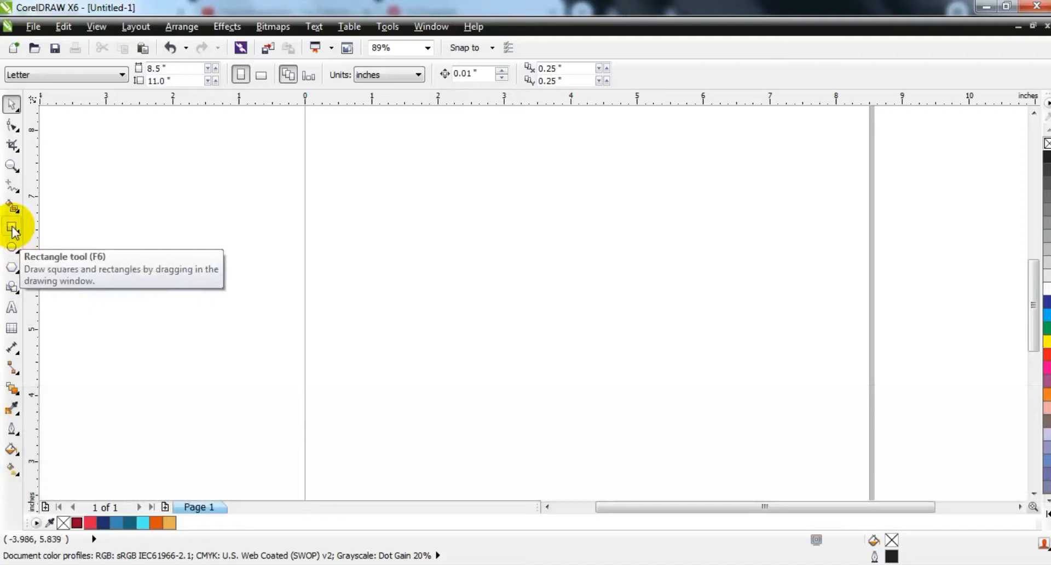
Step: Draw a 3.75-inch square on the page and set its outline width to 2.0 pt
left_click(12, 229)
left_click_drag(409, 182, 536, 436)
left_click(12, 104)
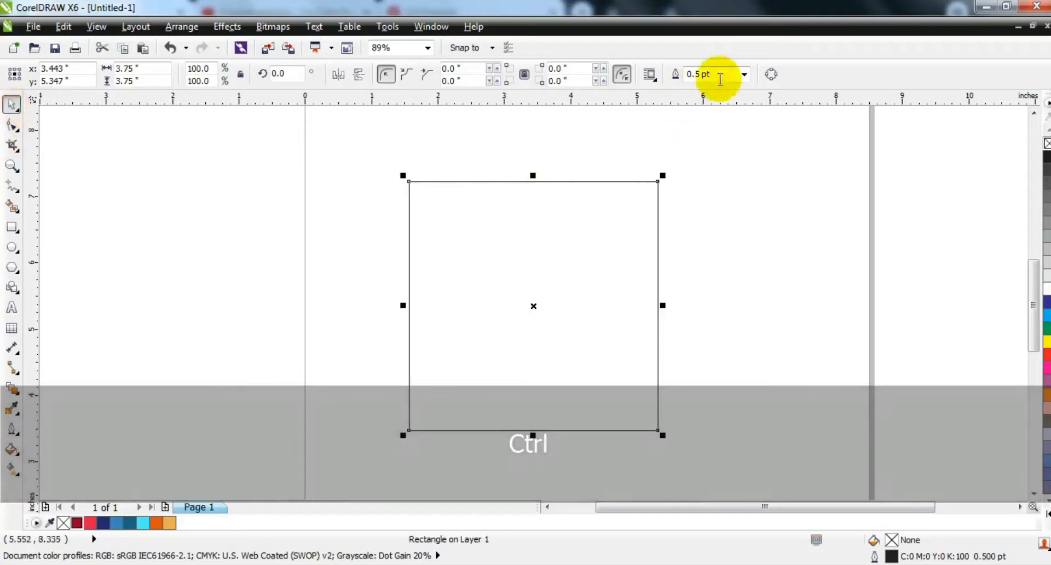
left_click(744, 75)
left_click(719, 148)
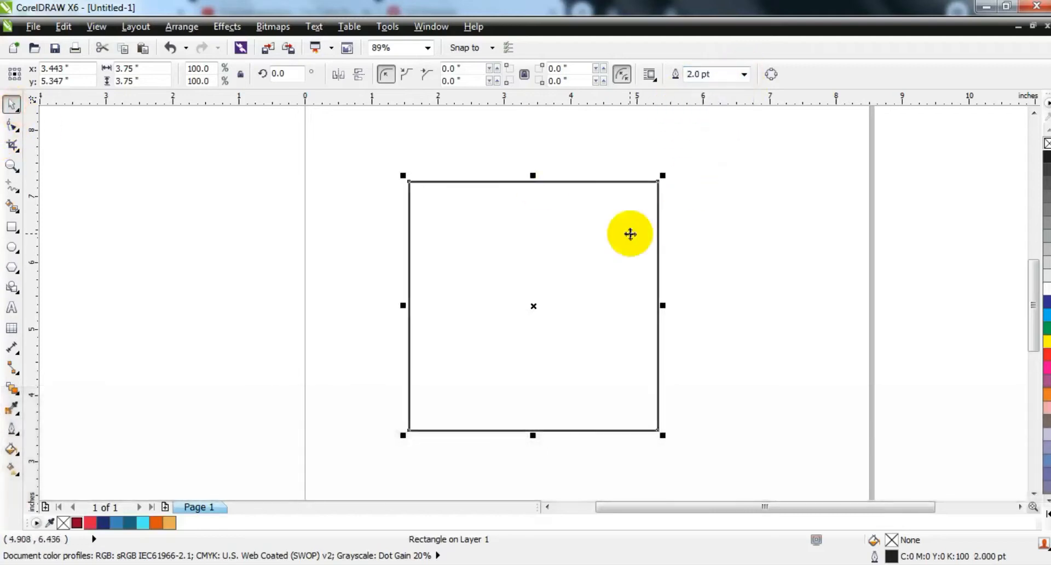
Step: Rotate the square 45 degrees into a diamond and convert it to curves
left_click(630, 234)
left_click_drag(664, 436, 656, 292)
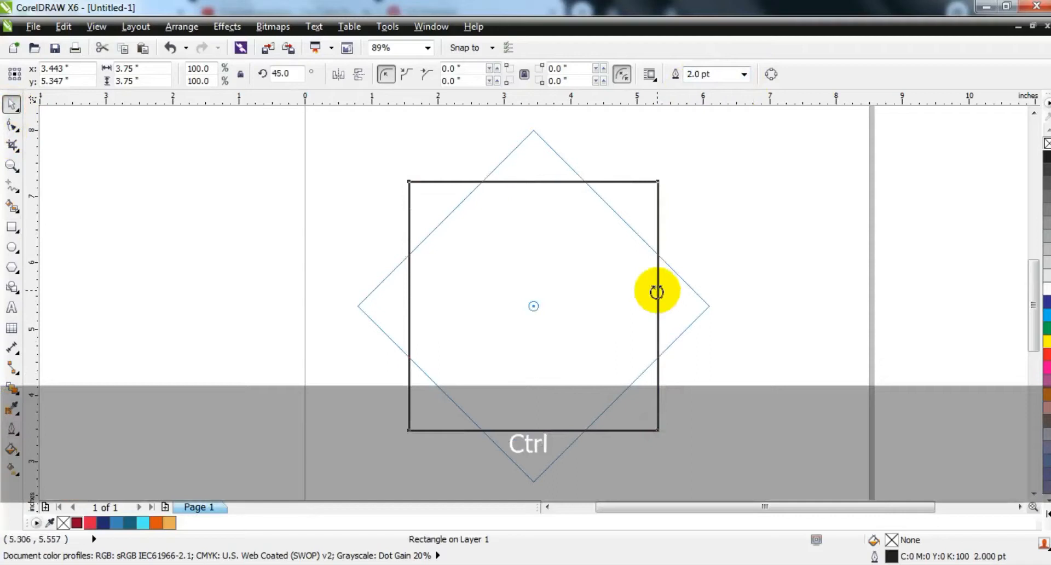
left_click_drag(656, 291, 658, 291)
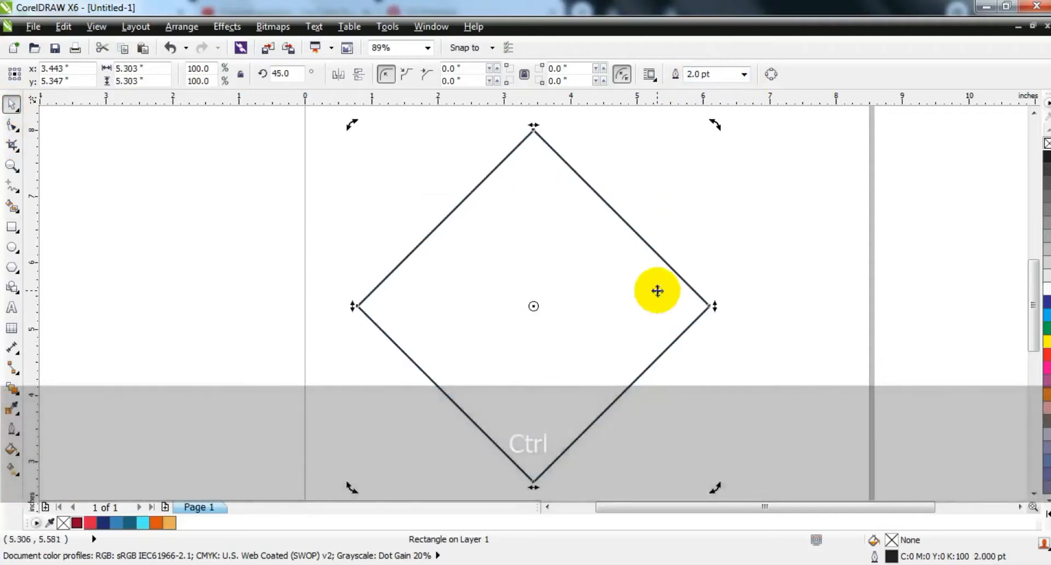
left_click(169, 30)
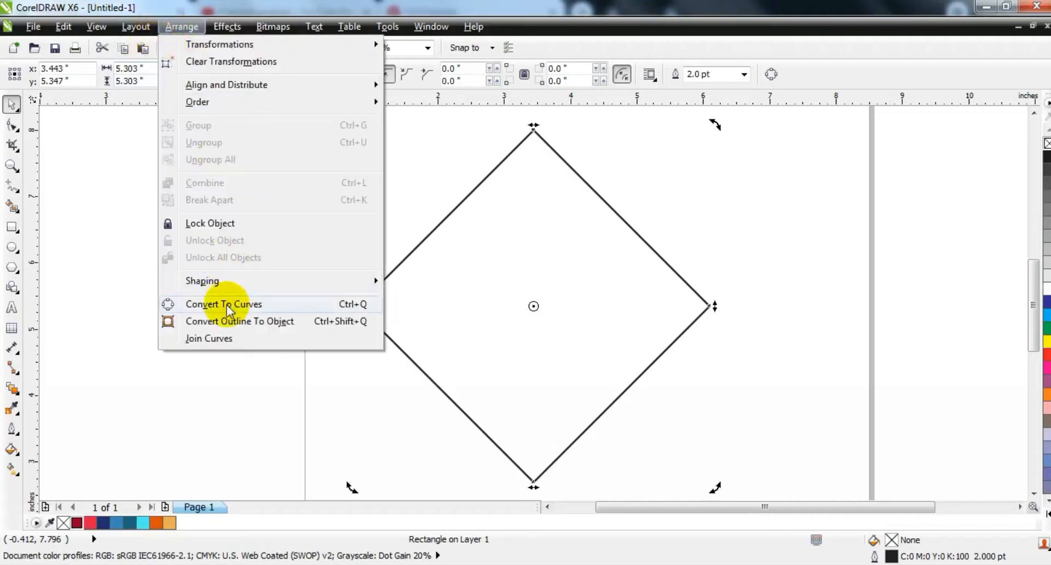
left_click(224, 305)
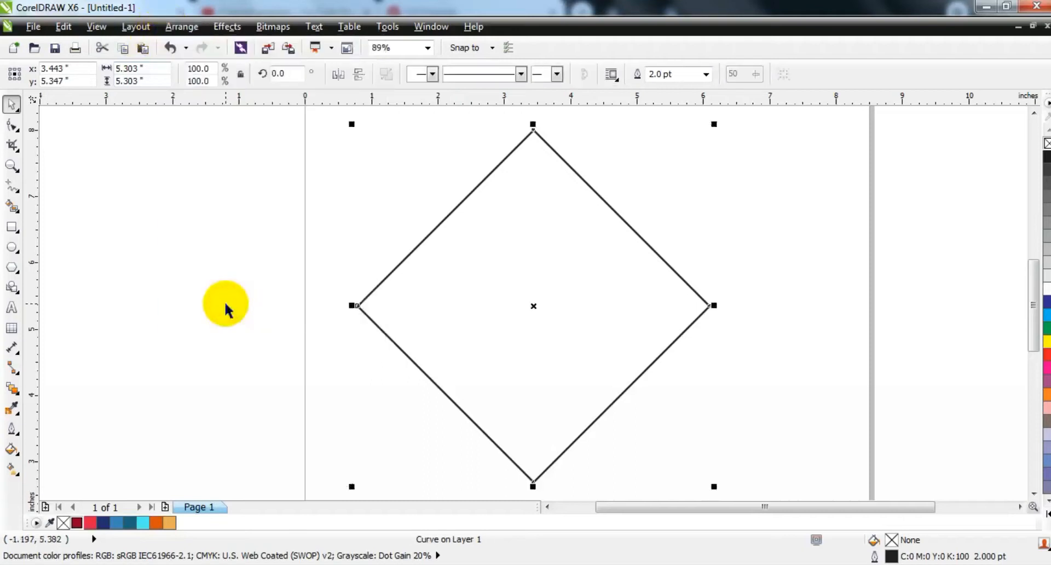
Step: Move the diamond's two side nodes straight down together to reshape it into a kite with a tall upper part
left_click(11, 128)
left_click_drag(696, 322, 711, 385)
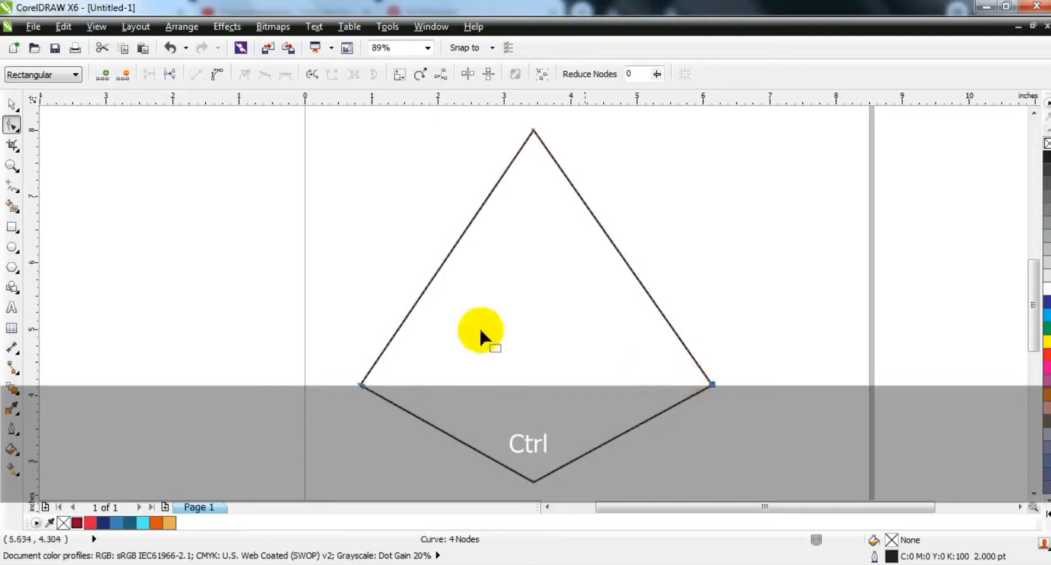
left_click(11, 105)
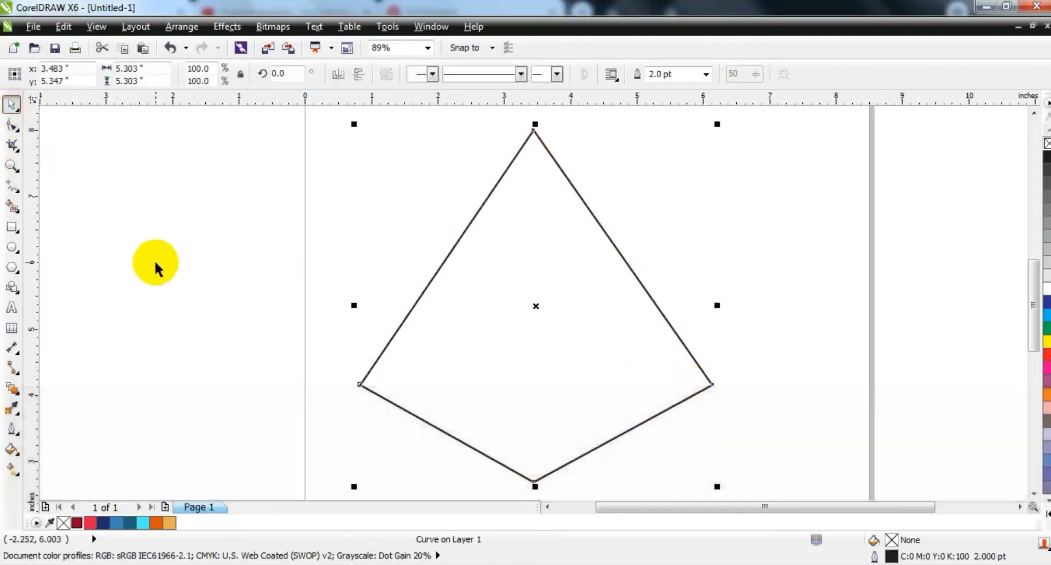
left_click(155, 260)
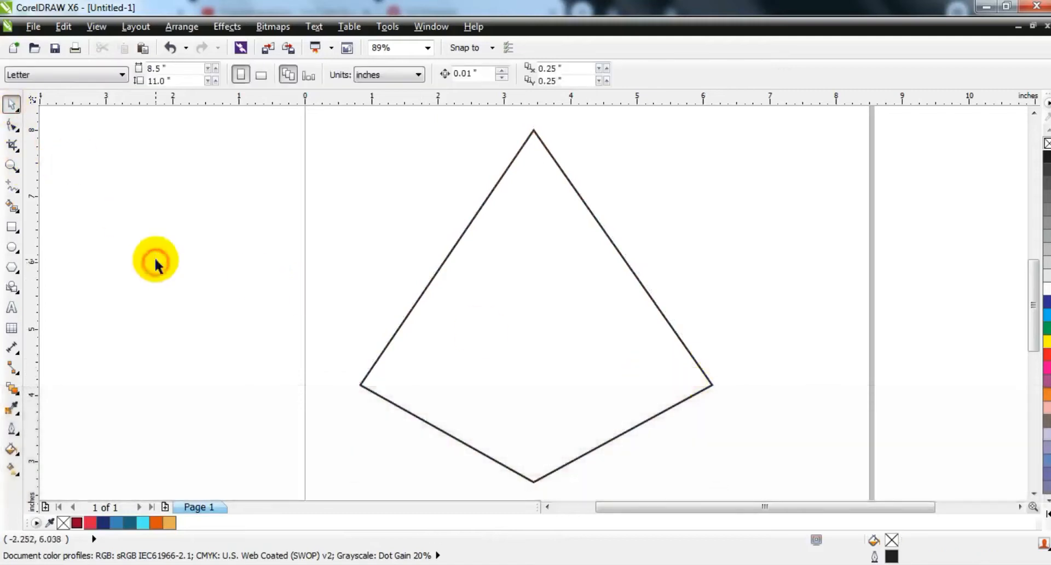
Step: Set the Freehand tool's outline width to 2.0 pt and turn on snapping to objects
left_click(11, 191)
left_click(707, 75)
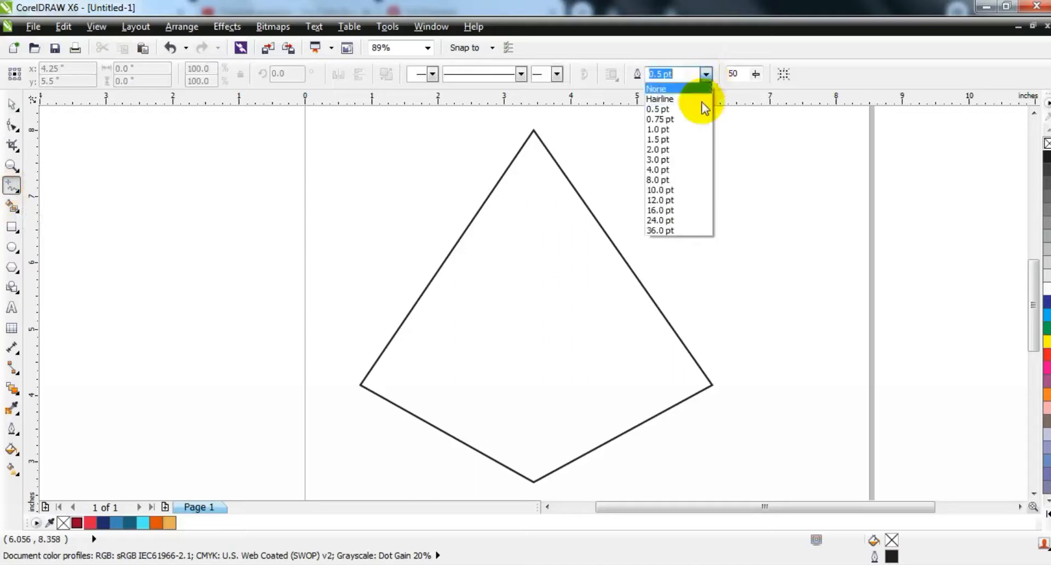
left_click(673, 149)
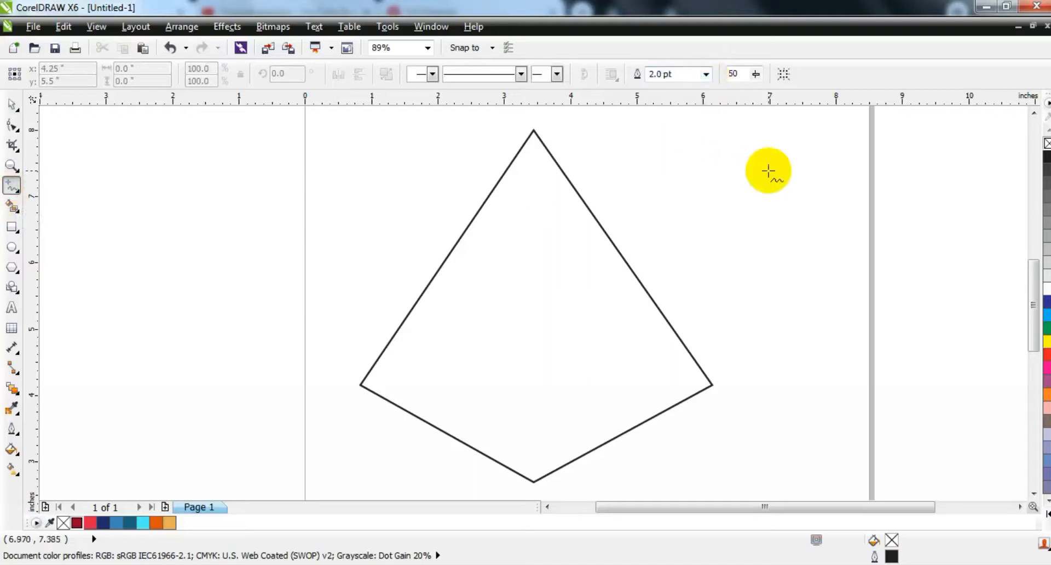
left_click(491, 48)
left_click(461, 140)
left_click(371, 151)
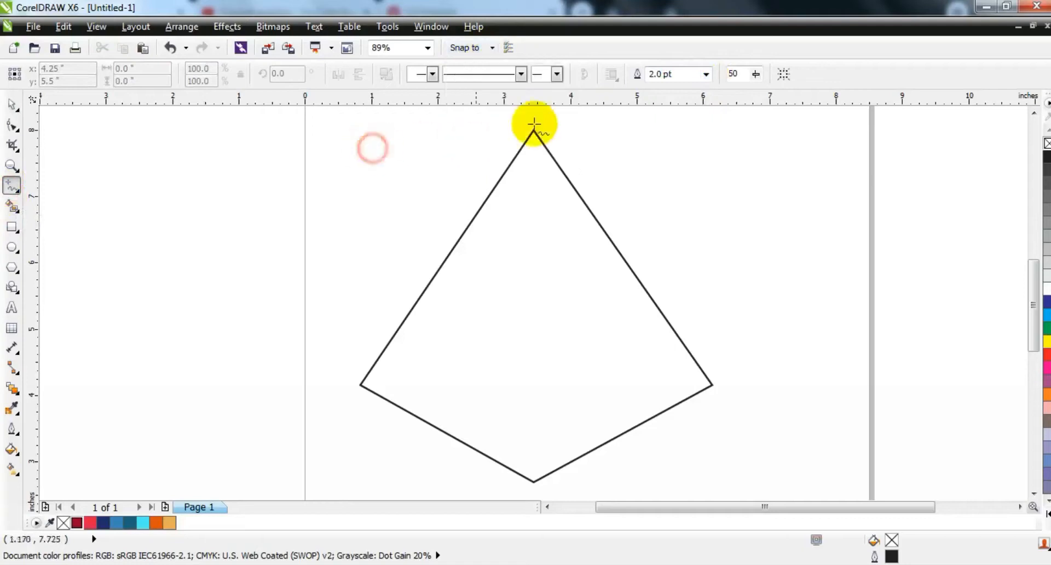
Step: Draw a line from just above the kite's apex through the apex node and past its lower-left edge
left_click(520, 110)
left_click(532, 129)
left_click(532, 130)
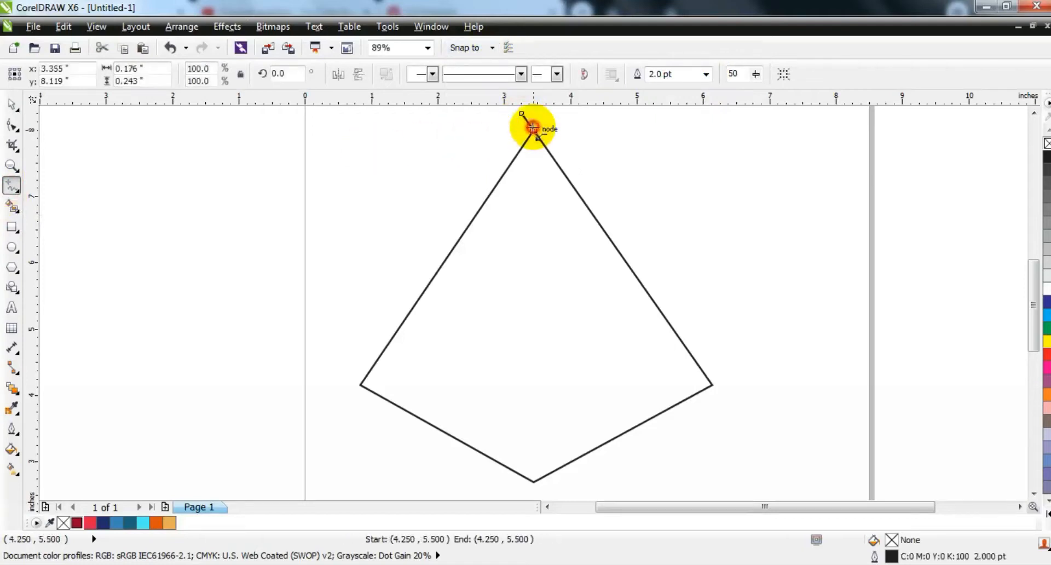
left_click(430, 425)
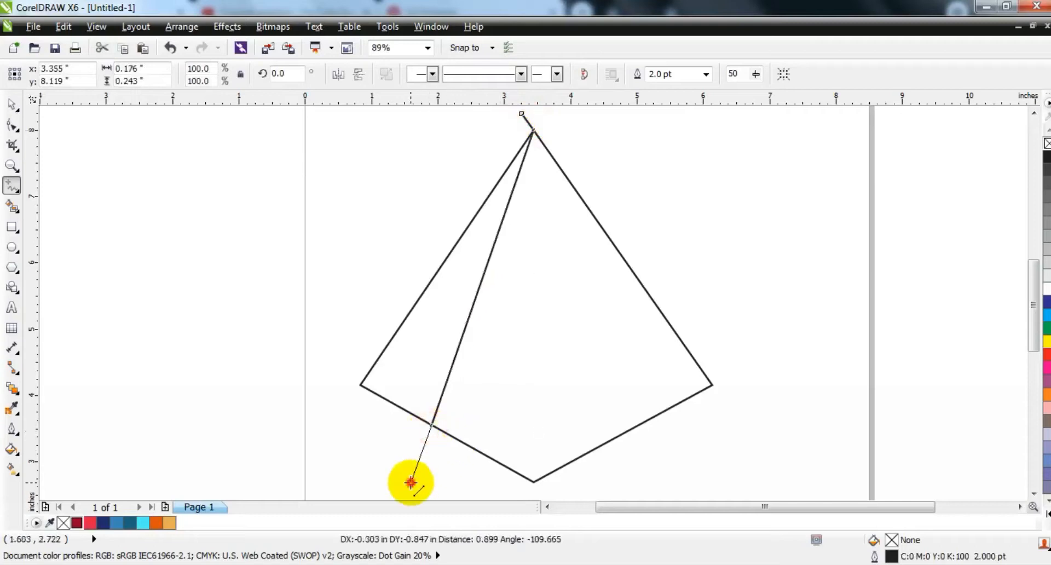
left_click(411, 482)
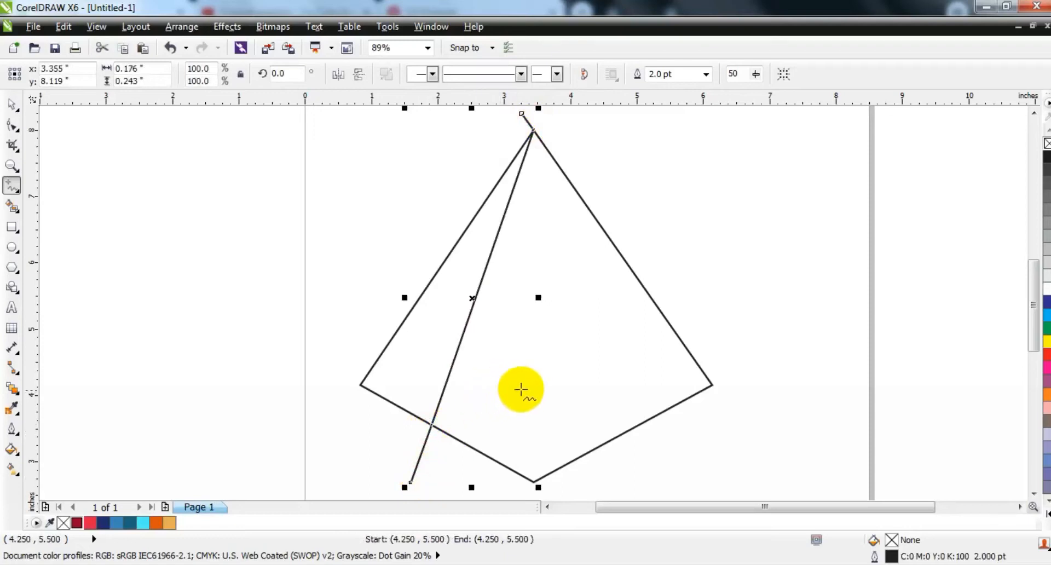
Step: Make a horizontally mirrored copy of the slanted line on the right half of the kite
left_click(12, 104)
left_click(403, 298)
left_click_drag(403, 298, 570, 316)
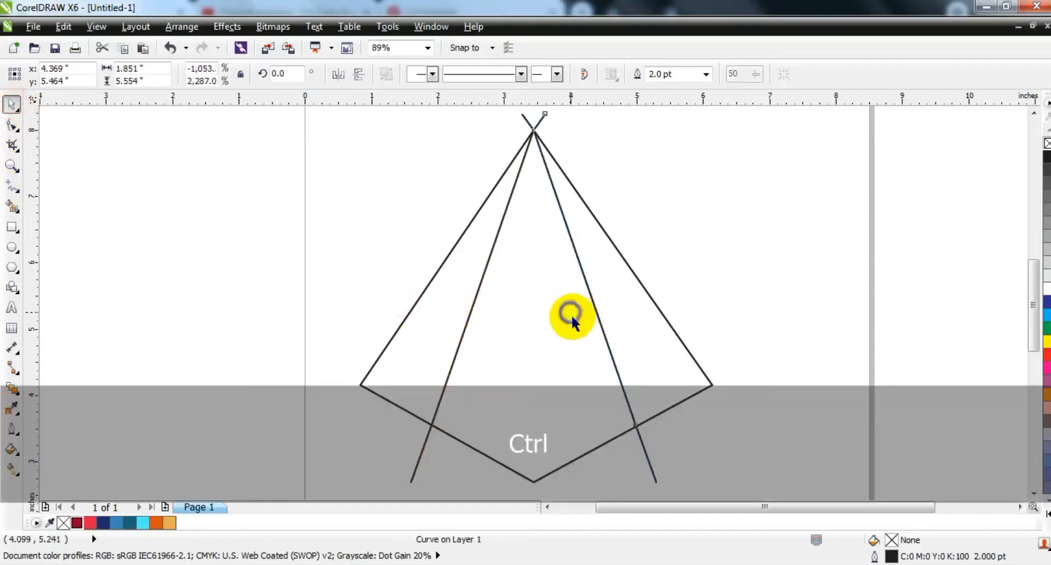
left_click(763, 279)
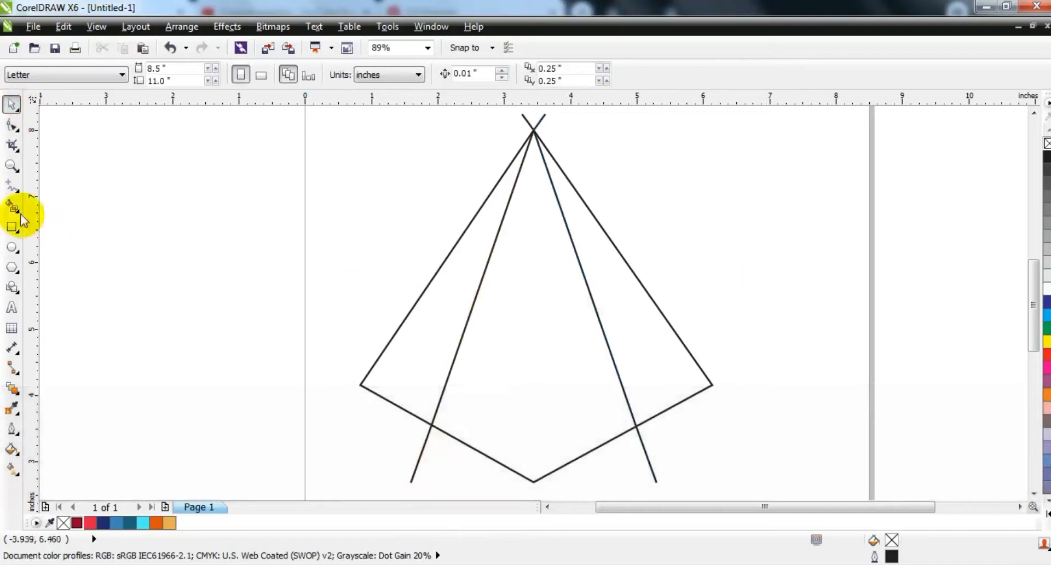
Step: Draw a vertical centre line from the kite's bottom corner to just above the apex, adding a short tail beyond the bottom corner
left_click(13, 189)
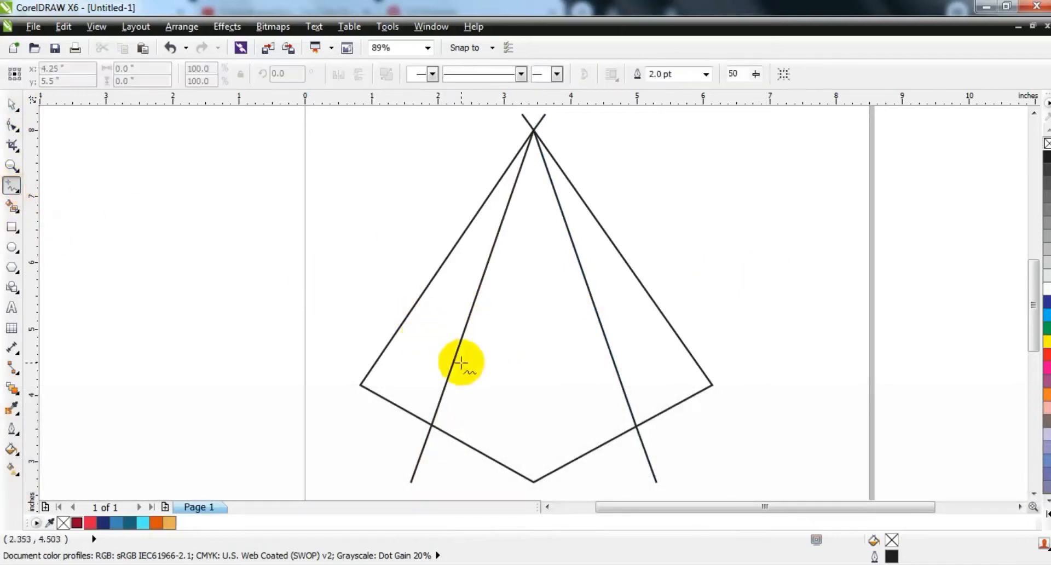
left_click(533, 482)
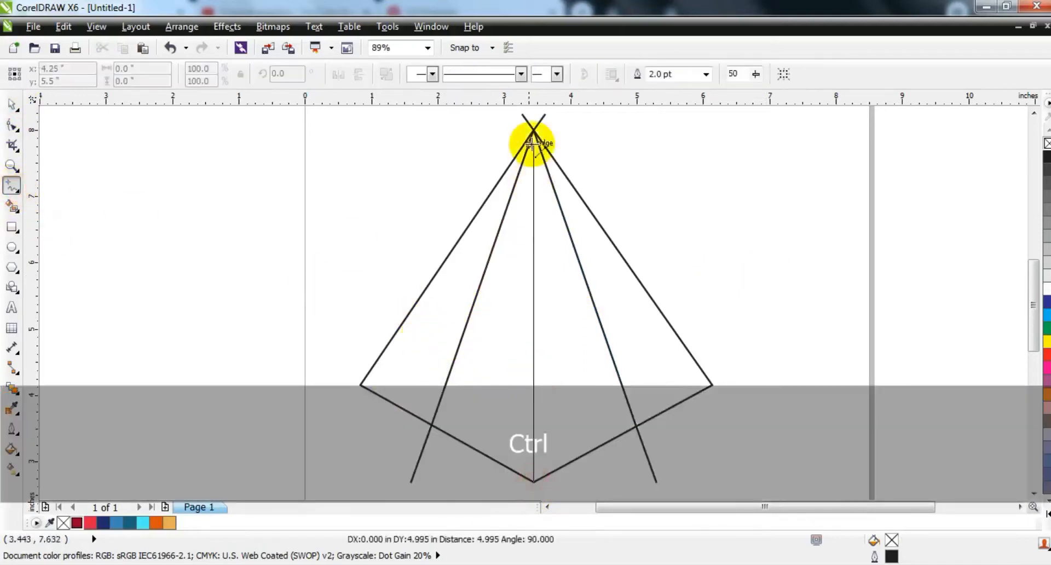
left_click(533, 117, "ctrl")
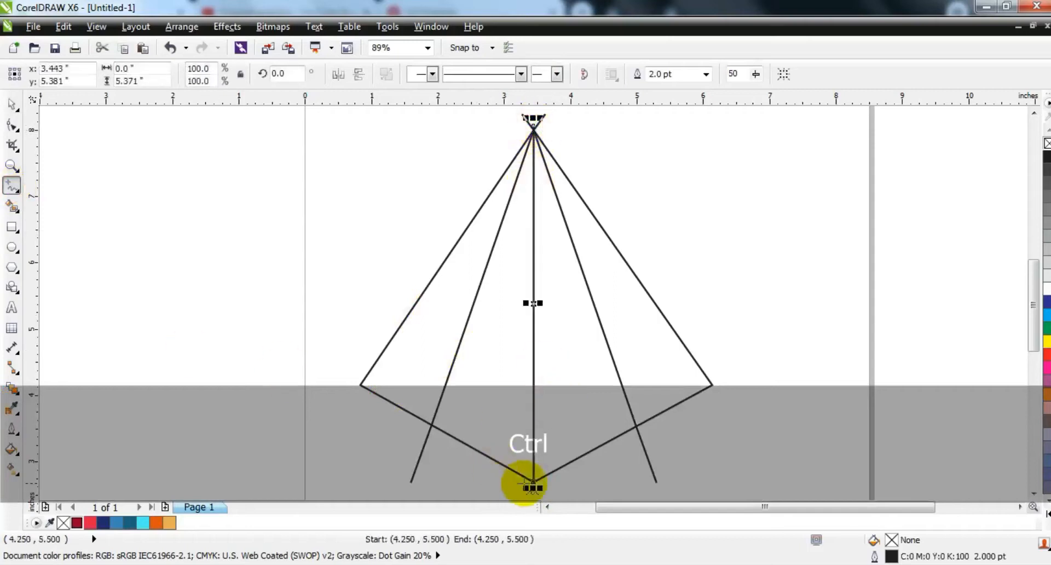
left_click_drag(532, 482, 516, 489)
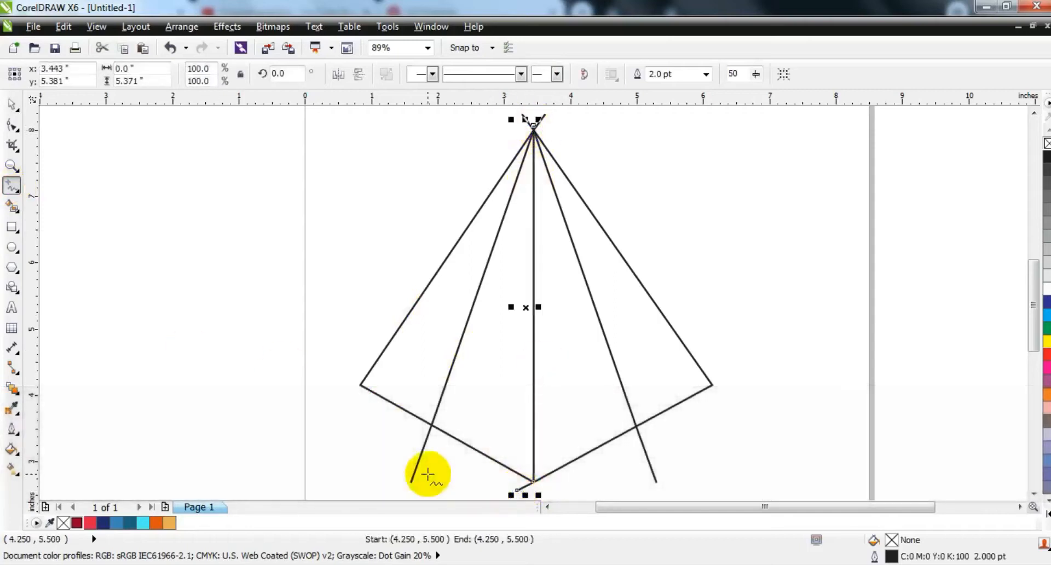
Step: Draw a V-shaped line across the kite above its lower edges, with both ends extending outside the side edges
left_click_drag(709, 322, 534, 391)
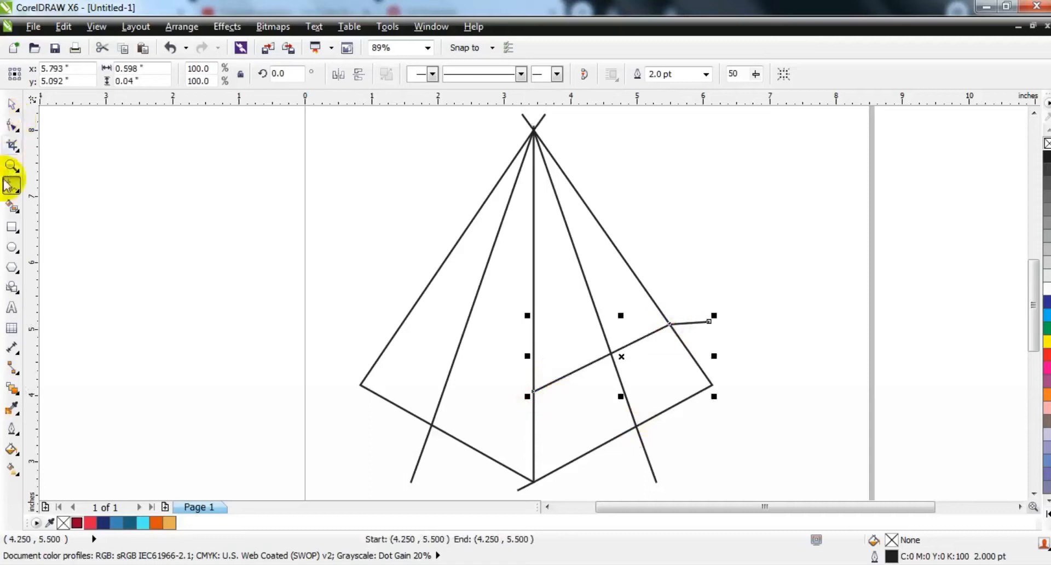
left_click_drag(534, 391, 319, 307)
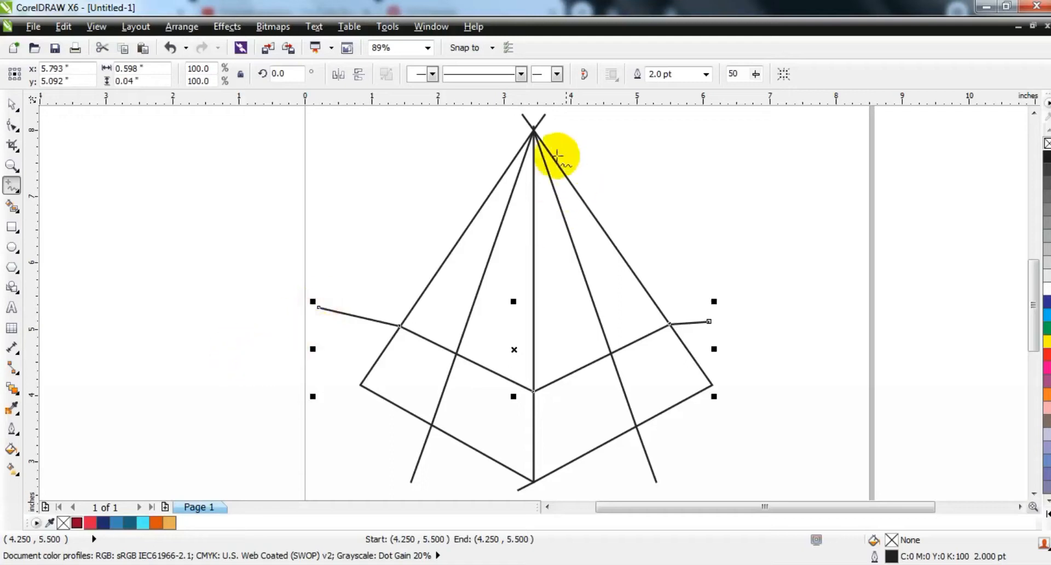
Step: Draw a second slanted line from the apex between the left line and the centre line, and mirror a copy onto the right half
left_click_drag(533, 115, 443, 463)
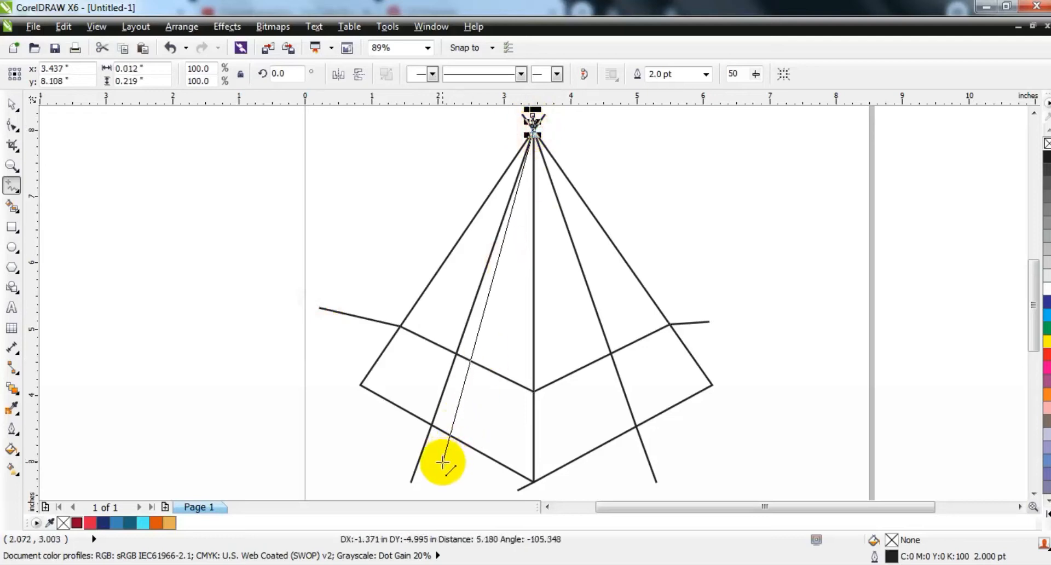
left_click_drag(444, 463, 442, 462)
left_click(11, 104)
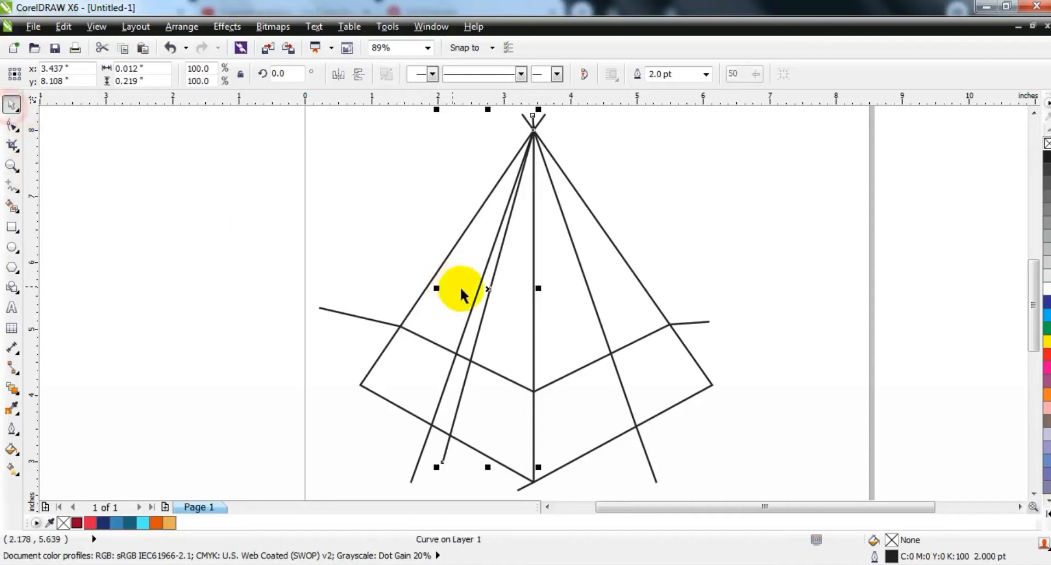
left_click_drag(436, 289, 587, 310)
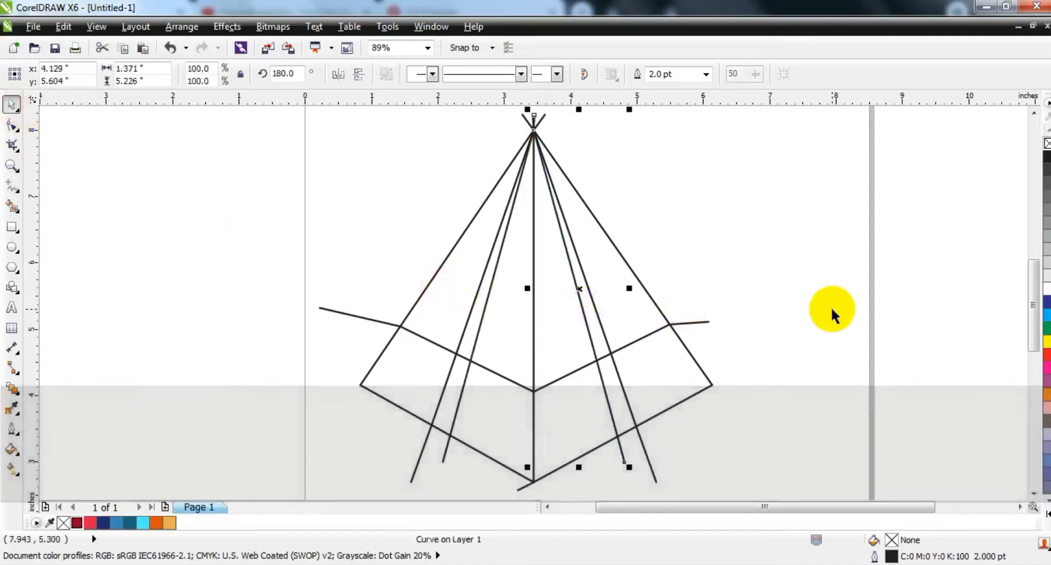
left_click(831, 306)
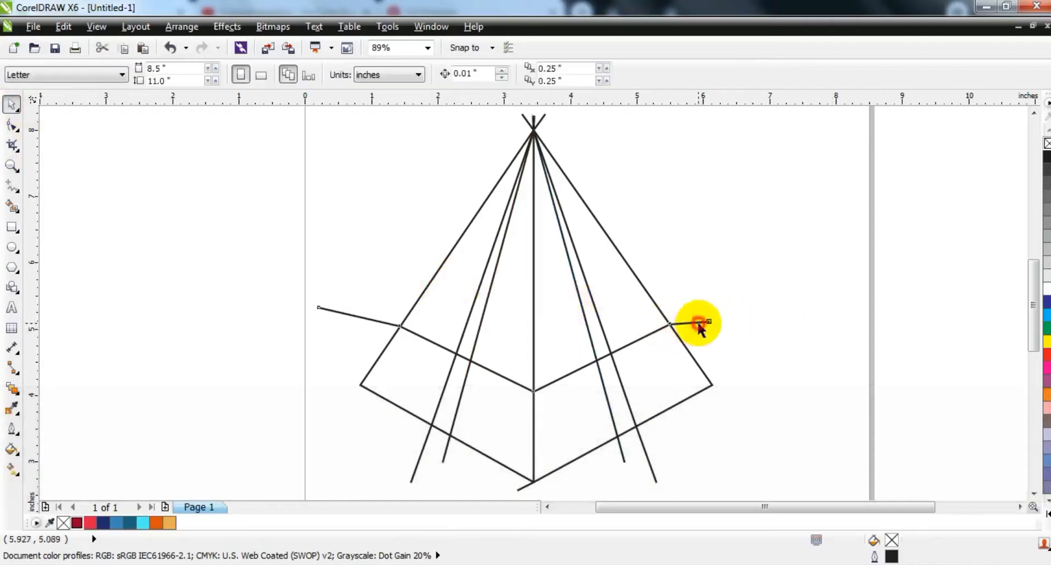
Step: Place a copy of the V-shaped line about 0.28 inch directly above the original
left_click_drag(699, 324, 699, 305)
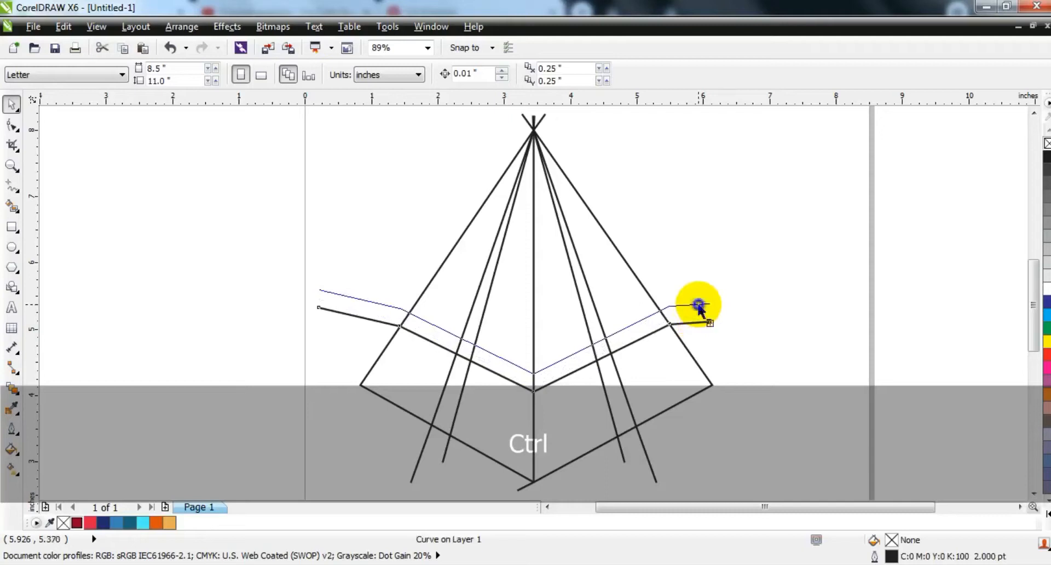
left_click_drag(699, 305, 699, 305)
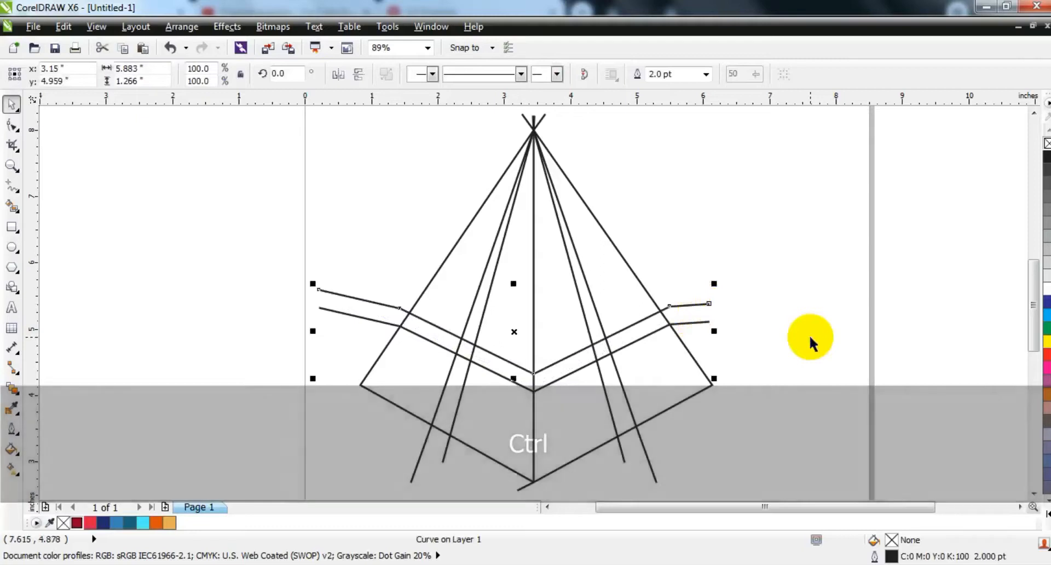
left_click(810, 334)
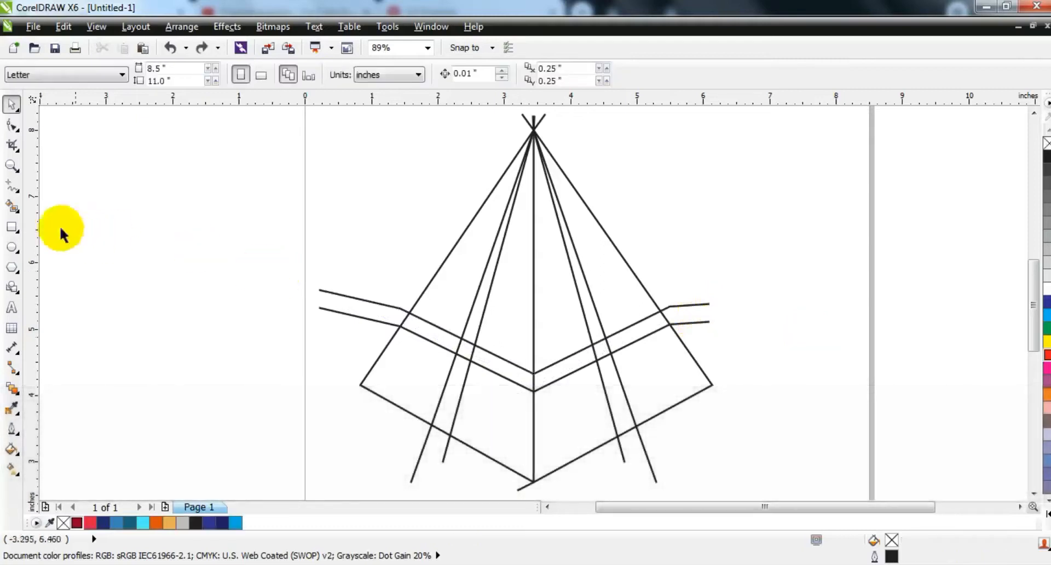
Step: Smart-fill the regions of the kite's left half with 30% black and a 0.5 pt black outline
left_click(12, 206)
left_click(460, 278)
left_click(441, 340)
left_click(416, 361)
left_click(474, 305)
left_click(462, 347)
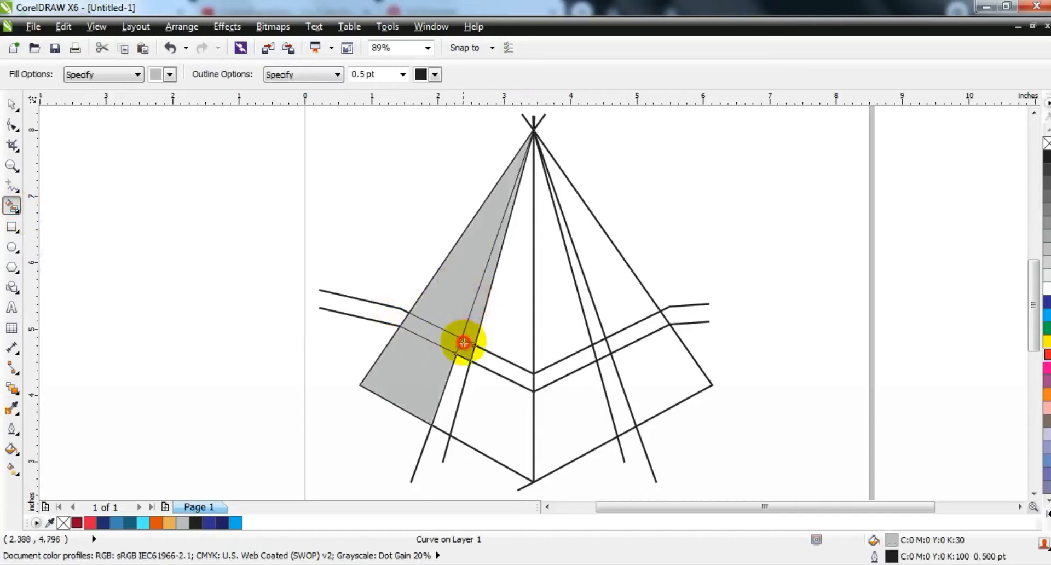
left_click(520, 293)
left_click(507, 368)
left_click(496, 408)
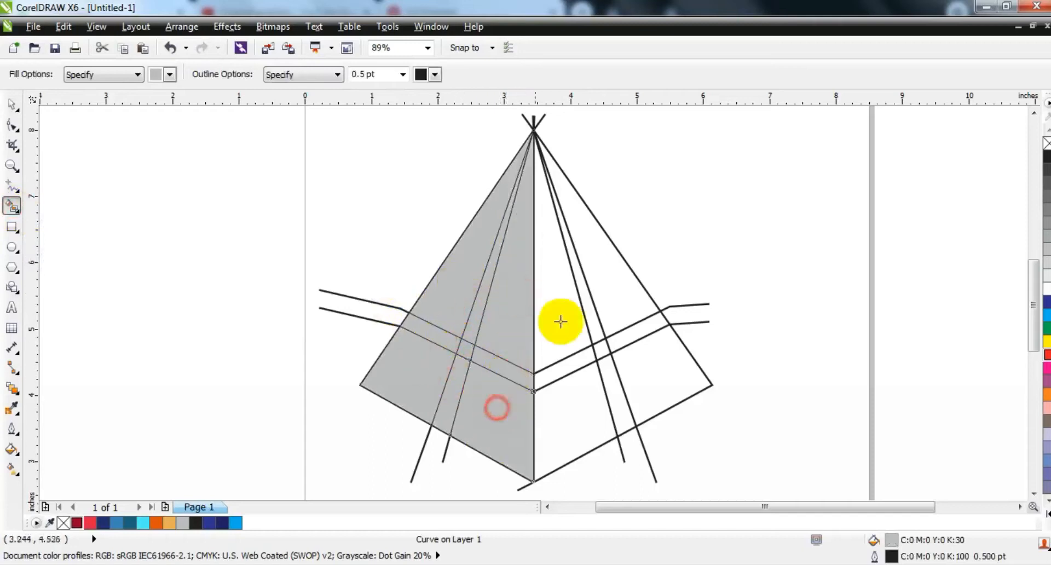
Step: Smart-fill the regions of the kite's right half with the same 30% black and 0.5 pt outline
left_click(560, 302)
left_click(558, 370)
left_click(573, 402)
left_click(585, 311)
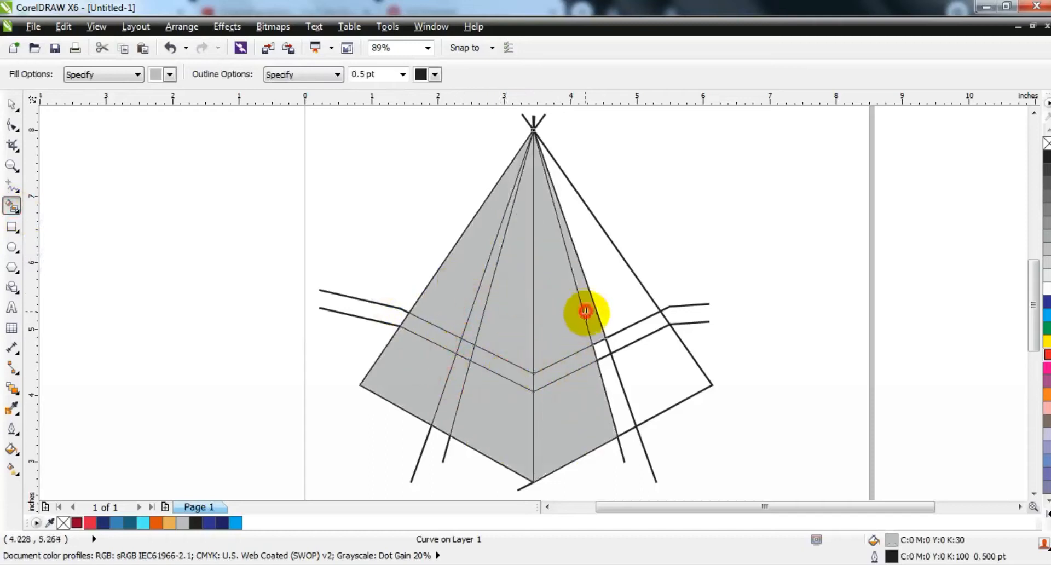
left_click(600, 353)
left_click(615, 378)
left_click(667, 359)
left_click(633, 325)
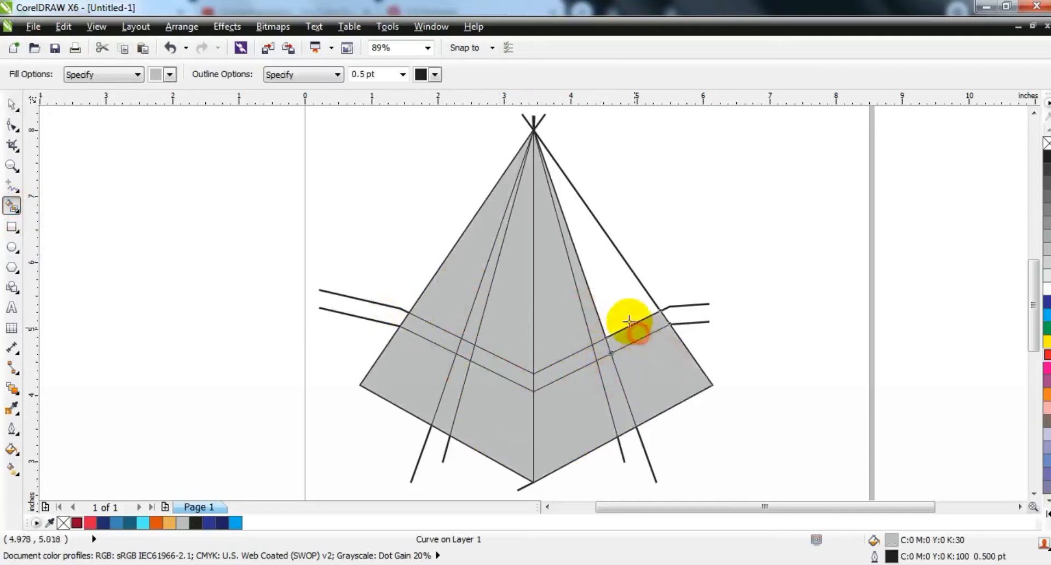
left_click(615, 300)
Step: Delete the slanted and vertical guide lines that pass through the kite's apex
left_click(10, 108)
left_click(535, 117)
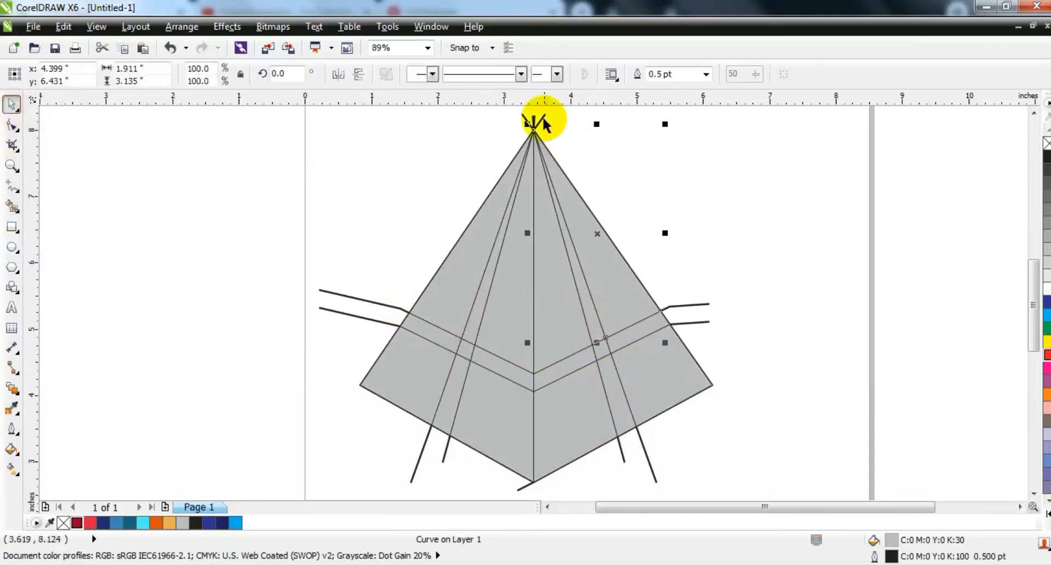
left_click(535, 117)
key("Delete")
left_click(535, 117)
key("Delete")
left_click(535, 121)
key("Delete")
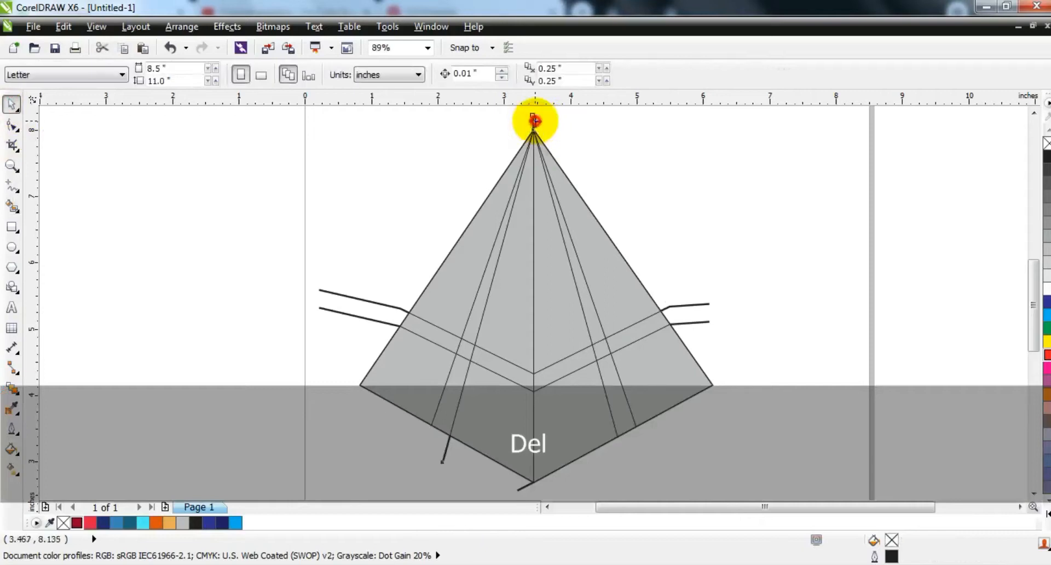
Step: Delete the two V-shaped lines, the leftover line at the kite's bottom tip and the original kite outline
left_click(707, 303)
key("Delete")
left_click(707, 325)
key("Delete")
left_click(524, 486)
key("Delete")
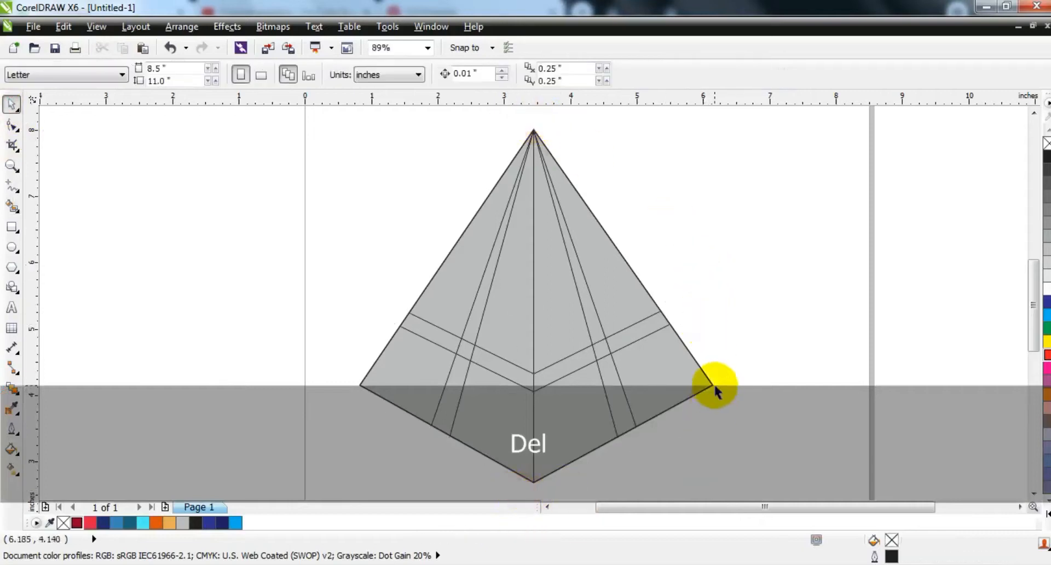
left_click(713, 387)
key("Delete")
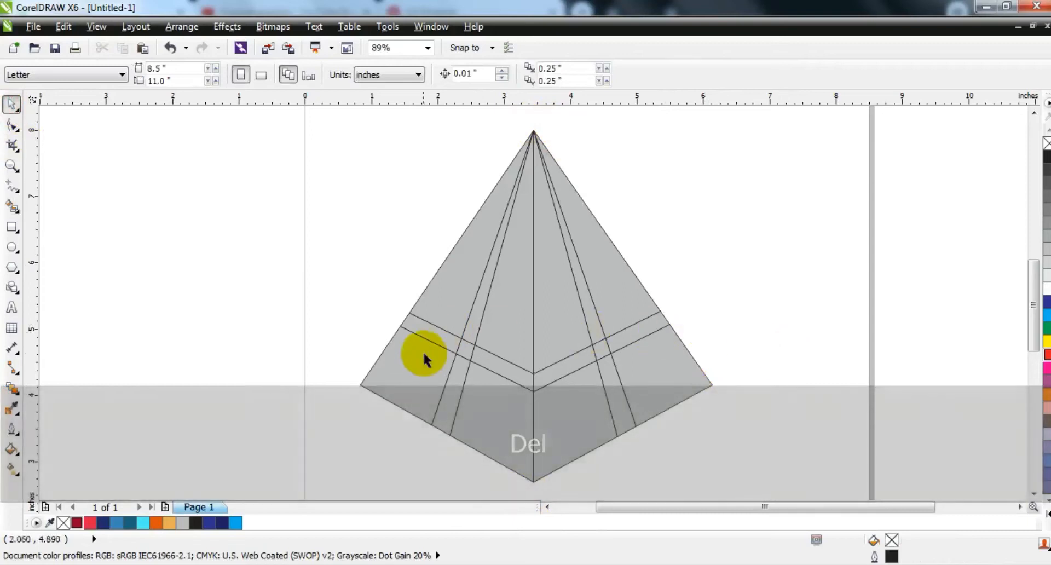
Step: Weld the three outermost left regions of the kite into one shape and fill it with navy C100 M96 Y16 K33
left_click(430, 340)
left_click(437, 333, "shift")
left_click(462, 277, "shift")
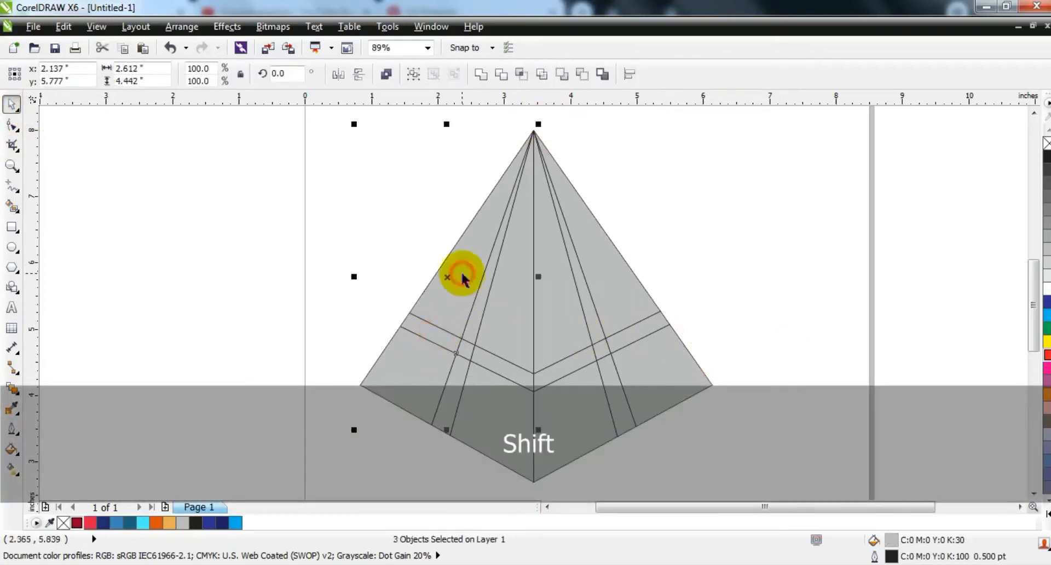
left_click(481, 74)
left_click(222, 523)
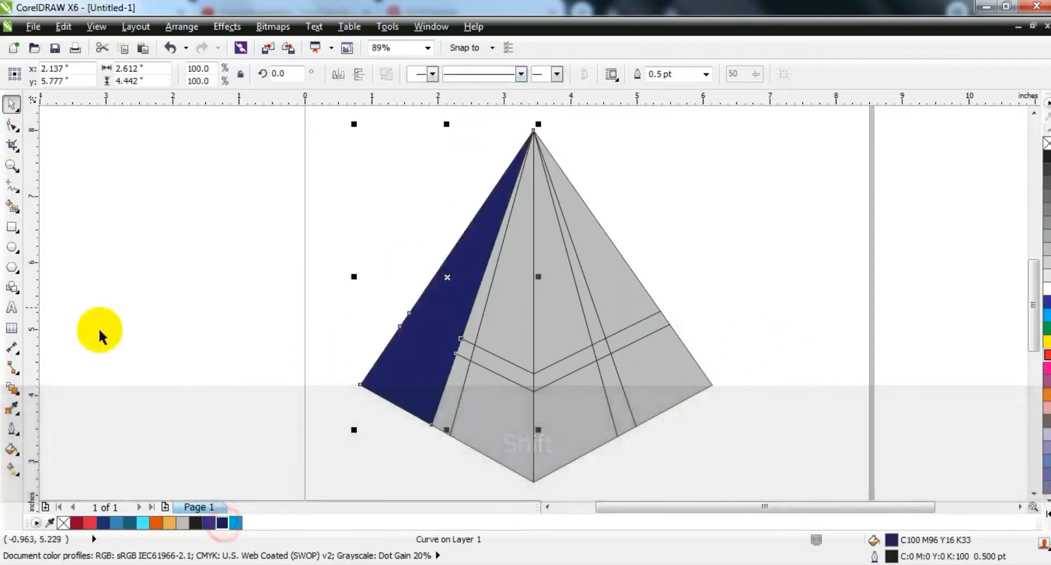
Step: Apply a linear gradient to the welded left shape, from navy near its base to bright blue towards the apex
left_click(12, 468)
left_click_drag(407, 375, 487, 196)
left_click_drag(426, 259, 487, 197)
left_click_drag(408, 375, 419, 352)
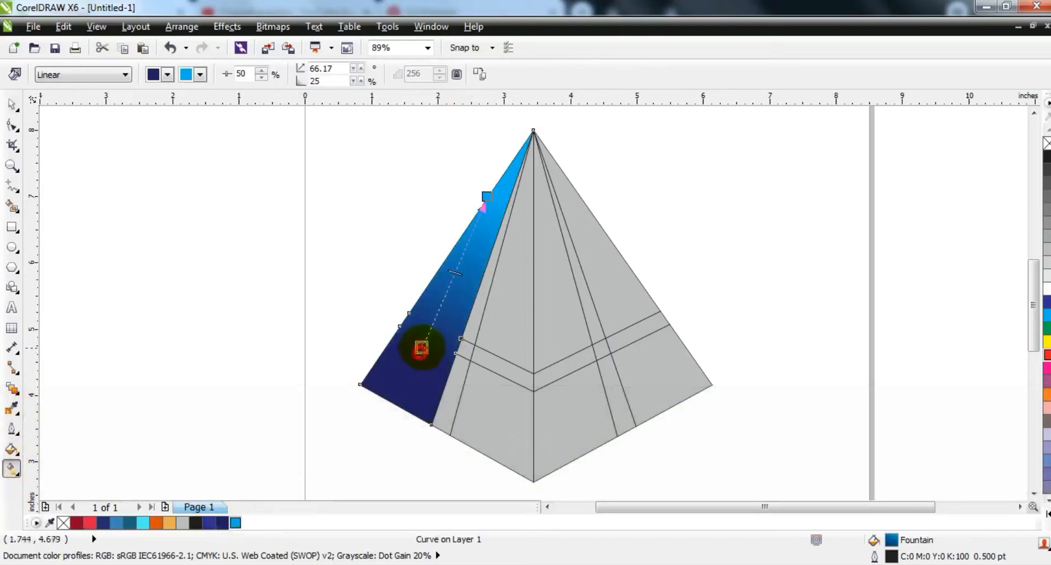
left_click(12, 103)
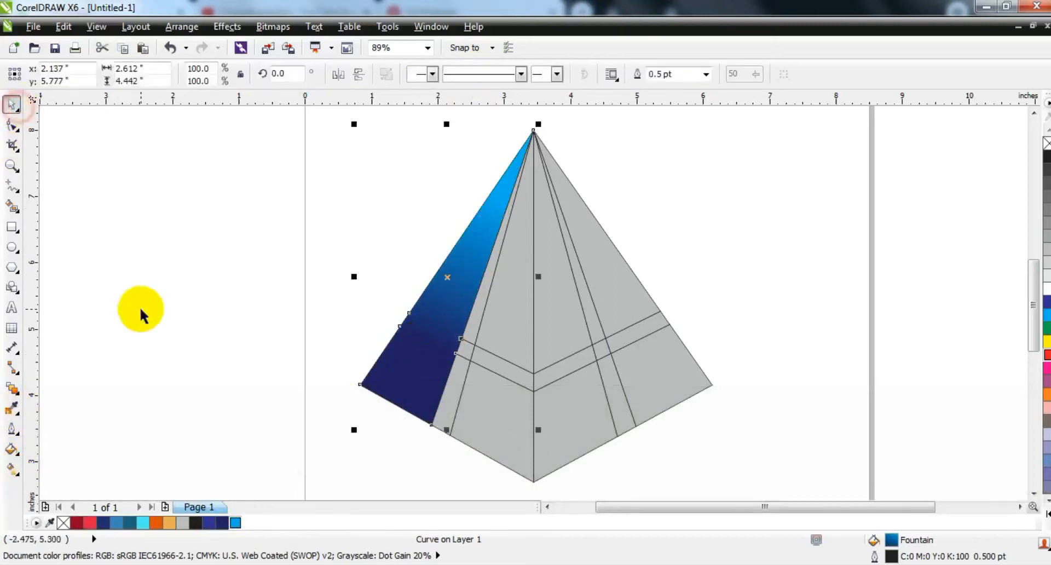
left_click(143, 303)
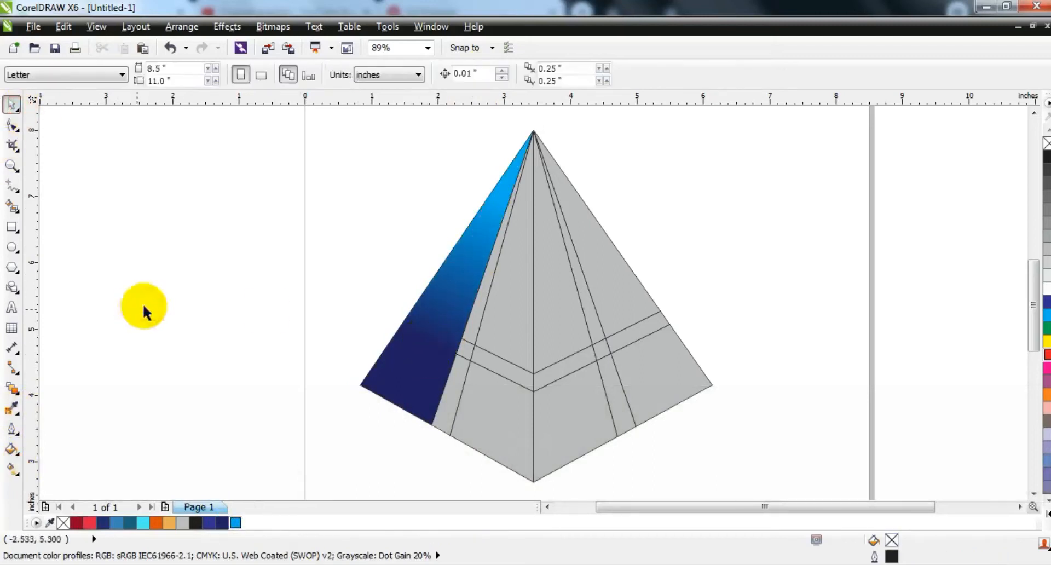
Step: Fill the narrow upper strip beside the left blue shape with a linear gradient from navy up to bright blue at the apex
left_click(467, 329)
left_click(221, 524)
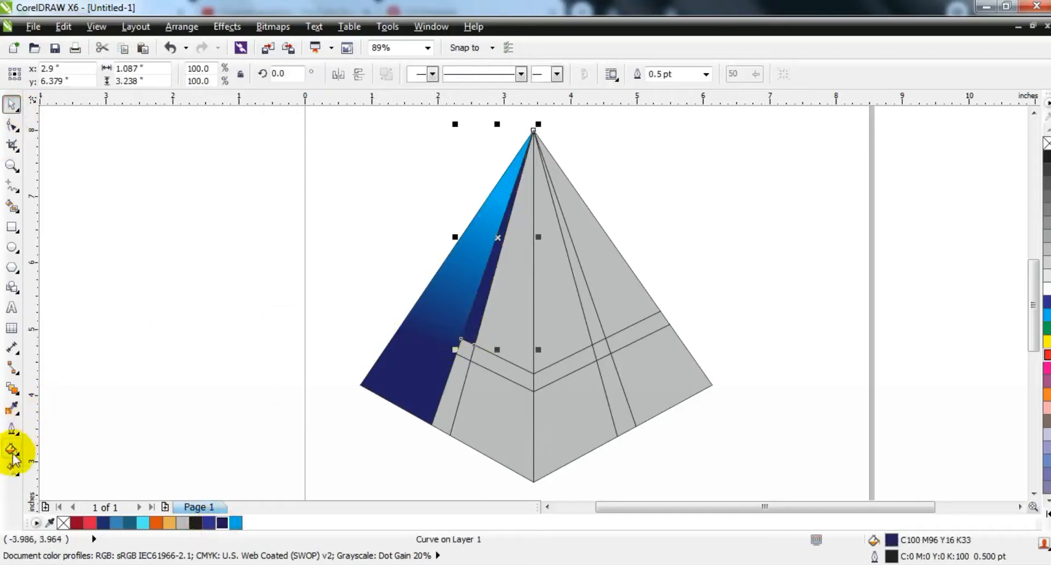
left_click(11, 468)
left_click_drag(488, 247, 511, 160)
left_click_drag(235, 522, 520, 160)
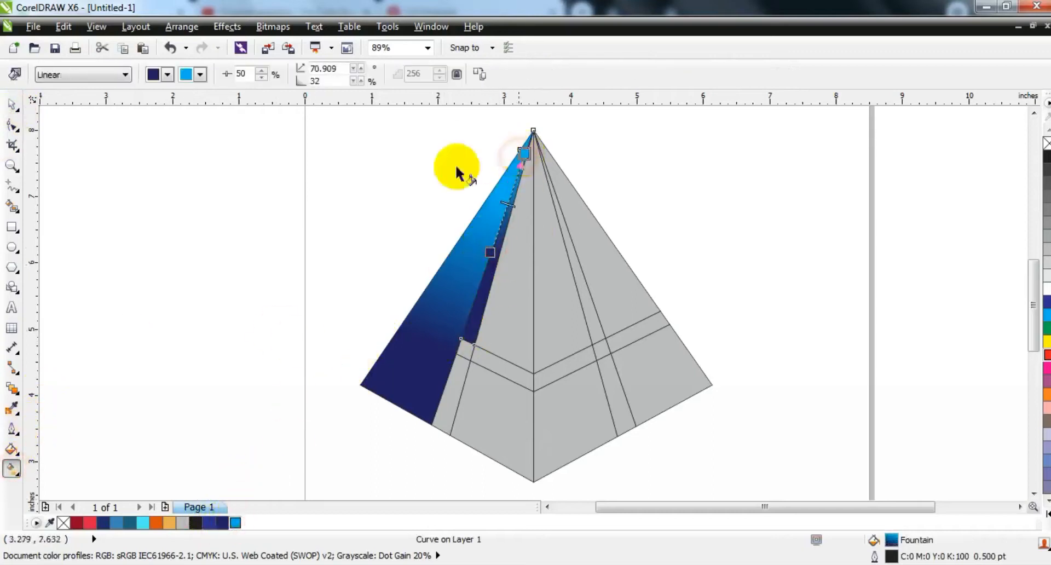
Step: Fill the upper region just left of the centre line with a linear gradient from orange at its lower left to golden yellow above
left_click(12, 104)
left_click(512, 321)
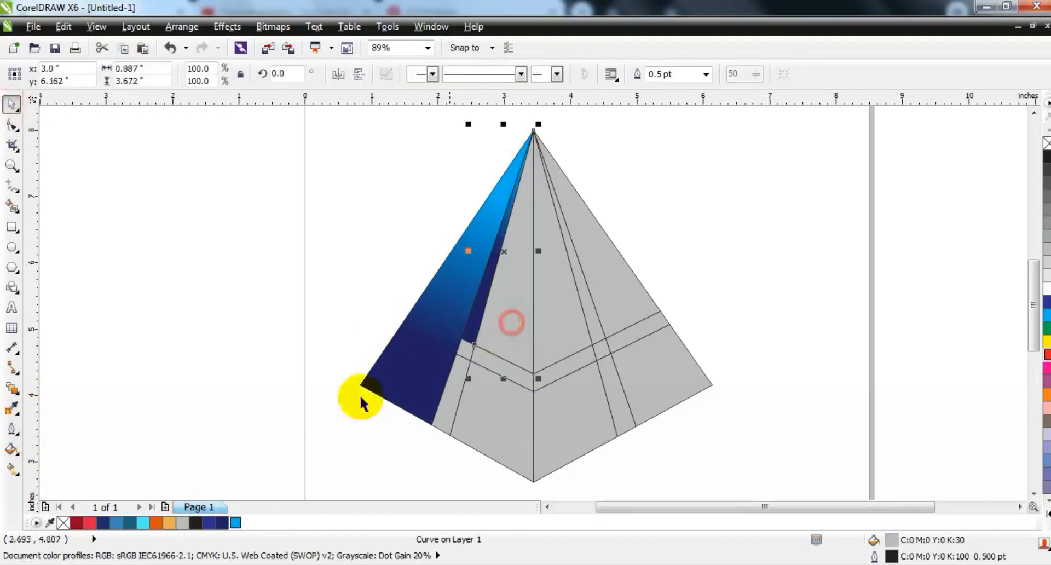
left_click(156, 523)
key("g")
left_click_drag(510, 327, 538, 296)
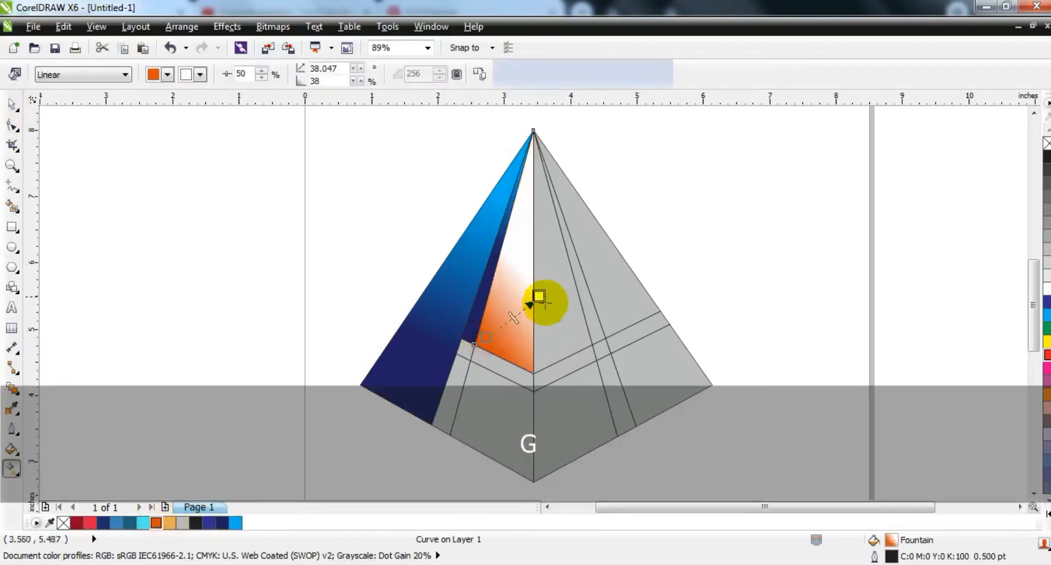
left_click(1047, 513)
left_click_drag(1029, 142, 538, 297)
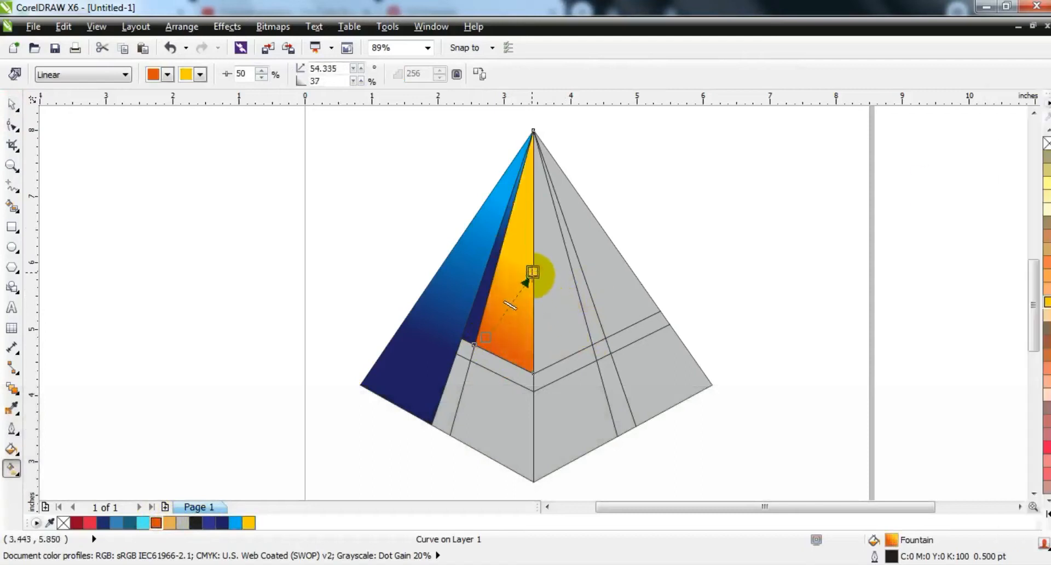
Step: Fill the upper region just right of the centre line with a vertical linear gradient from orange above to golden yellow below
left_click(556, 300)
left_click(156, 523)
left_click_drag(532, 241, 533, 364)
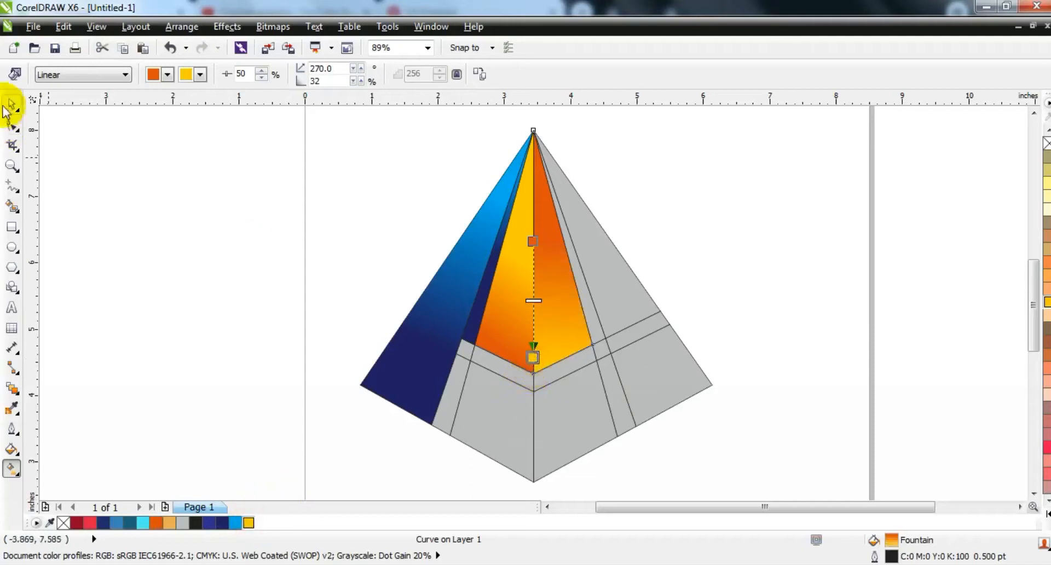
left_click(7, 110)
left_click(155, 215)
Step: Fill the outer upper-right region with a linear gradient from dark red R150 G2 B36 near the apex to bright red below
left_click(622, 284)
left_click(637, 300)
left_click(638, 301)
left_click(76, 523)
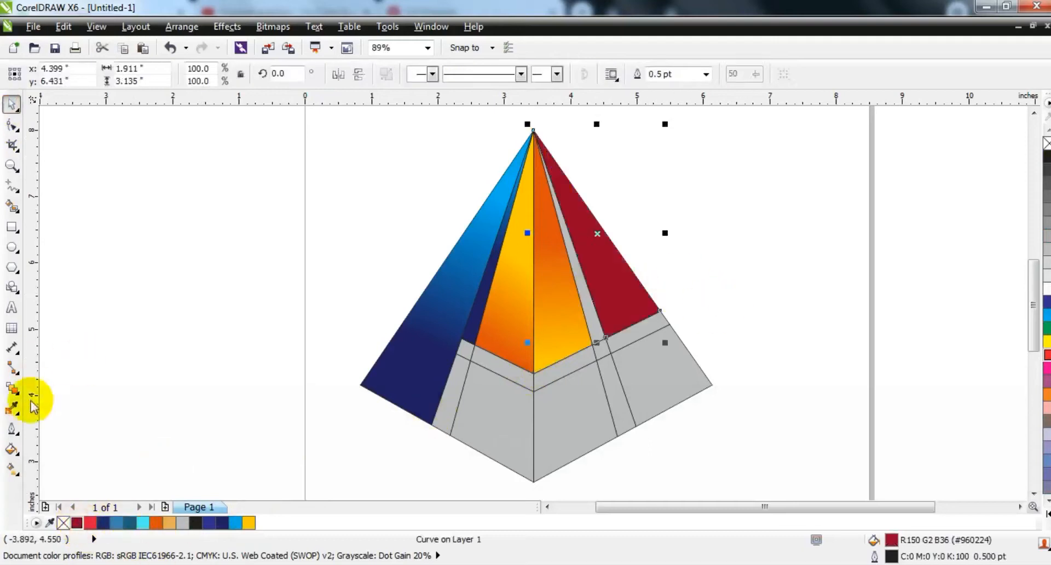
left_click(11, 468)
left_click_drag(565, 195, 592, 287)
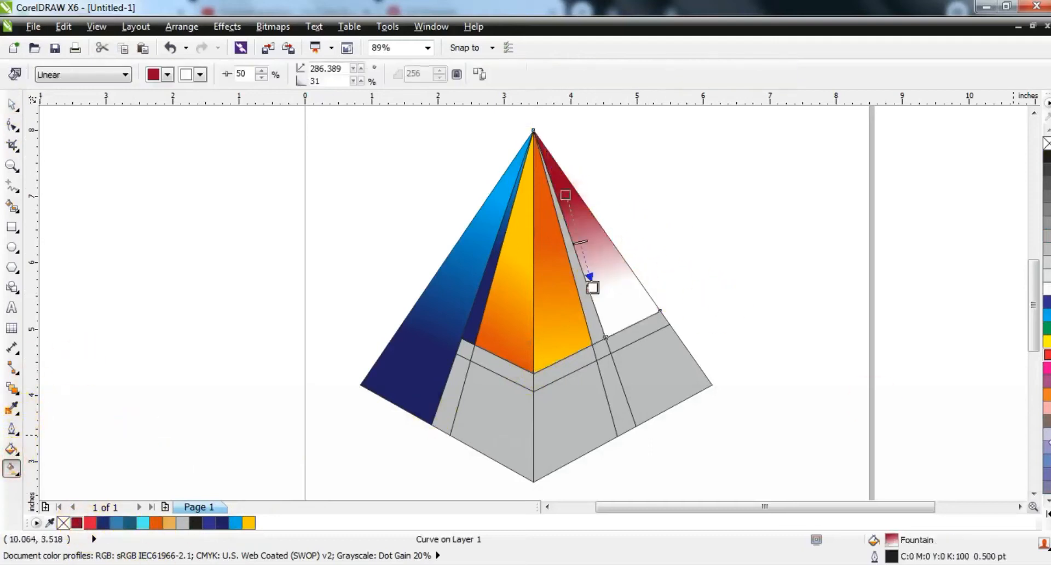
left_click_drag(1047, 359, 592, 285)
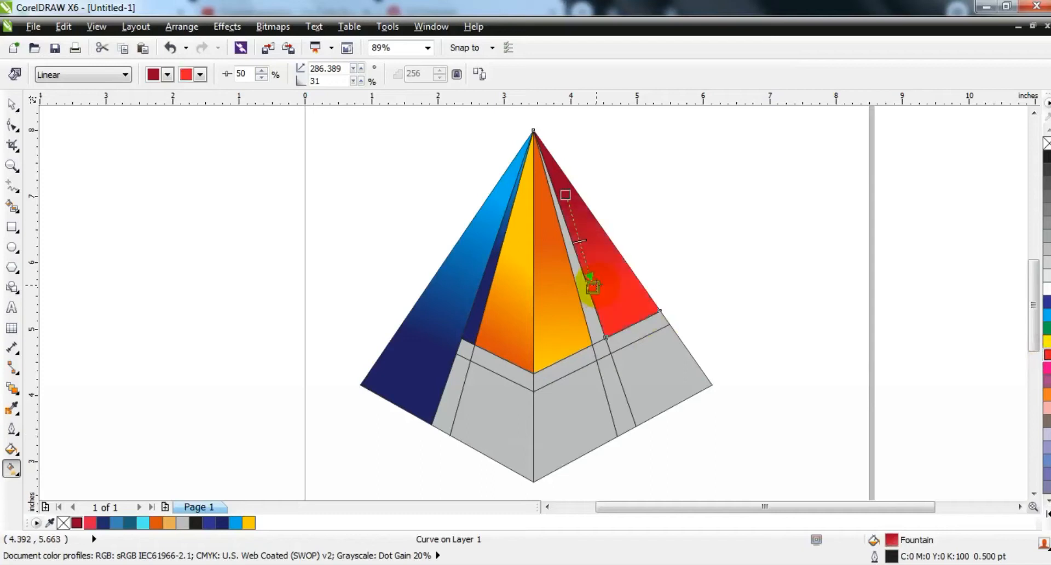
Step: Fill the narrow upper strip between the orange and red regions with solid dark red R150 G2 B36
left_click(596, 336)
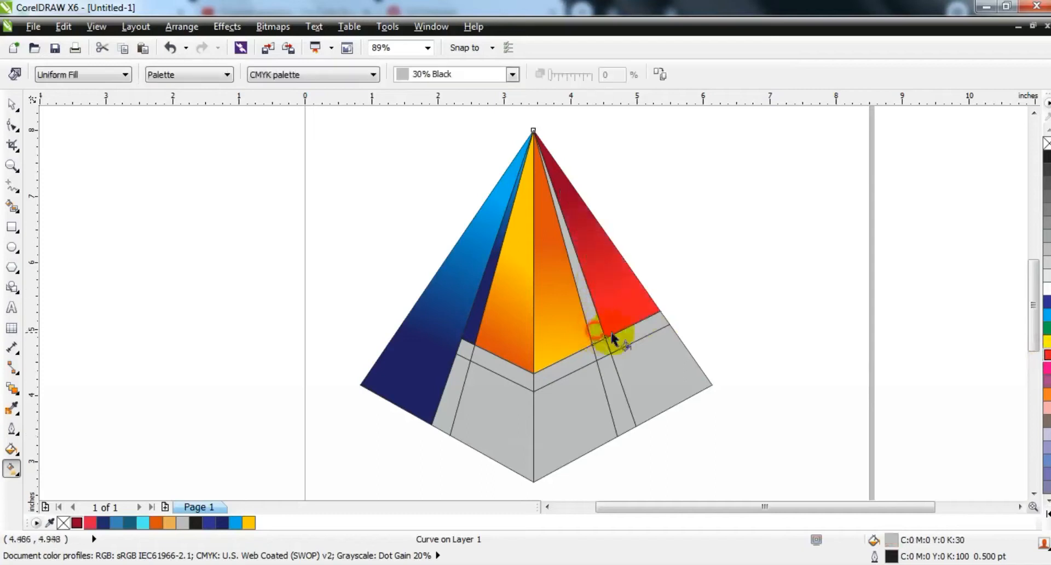
left_click(77, 523)
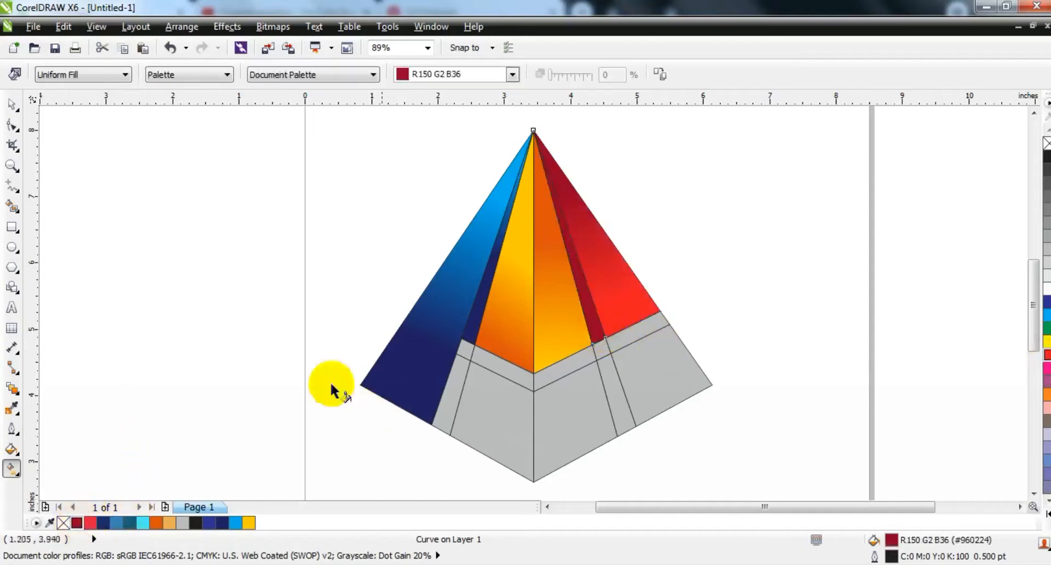
left_click(12, 103)
left_click(823, 377)
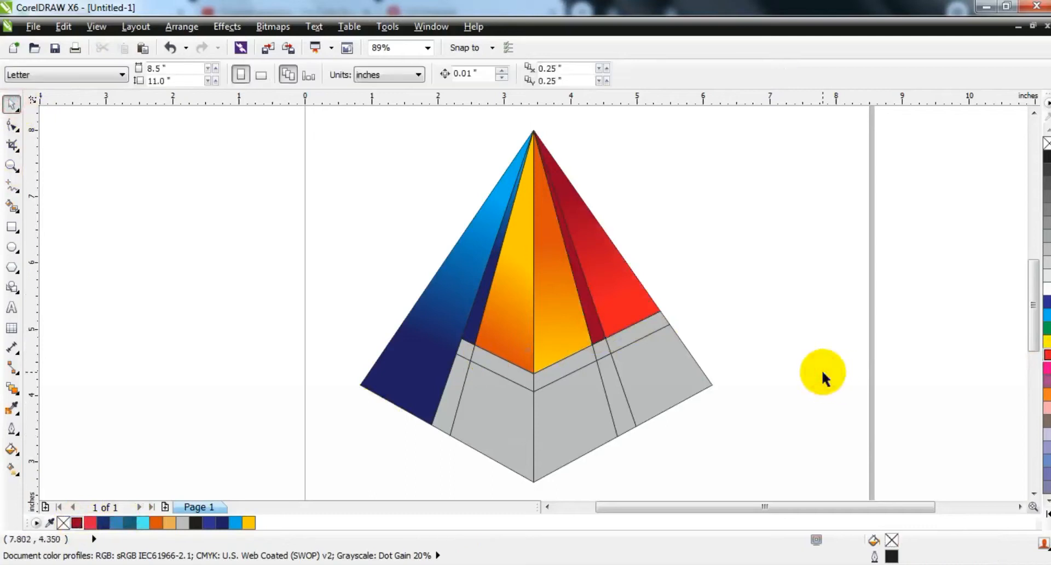
Step: Weld the outer right piece of the grey band to the red gradient region above it, keeping the red gradient
left_click(620, 351)
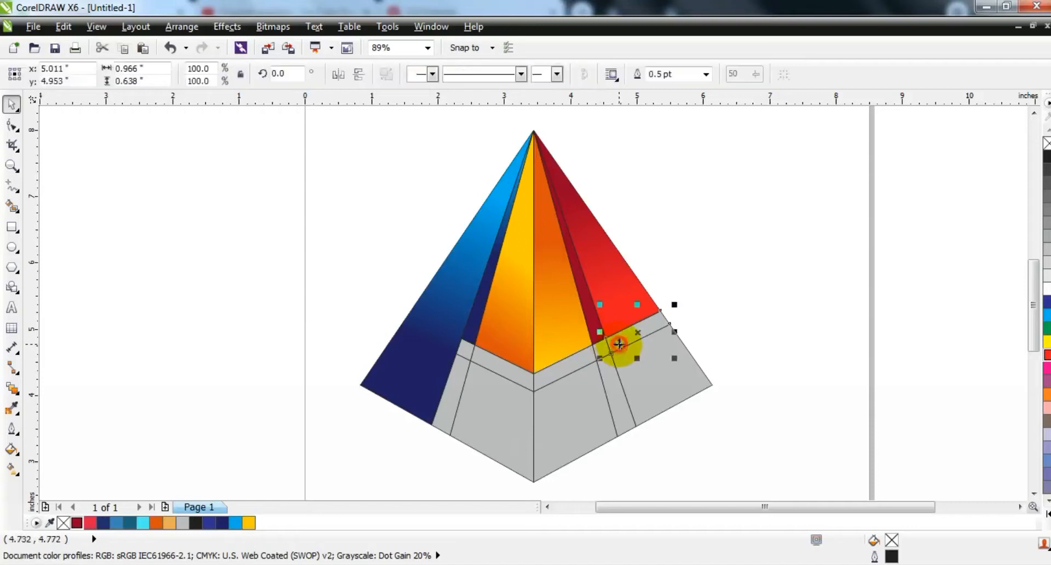
left_click(623, 312, "shift")
left_click(487, 74)
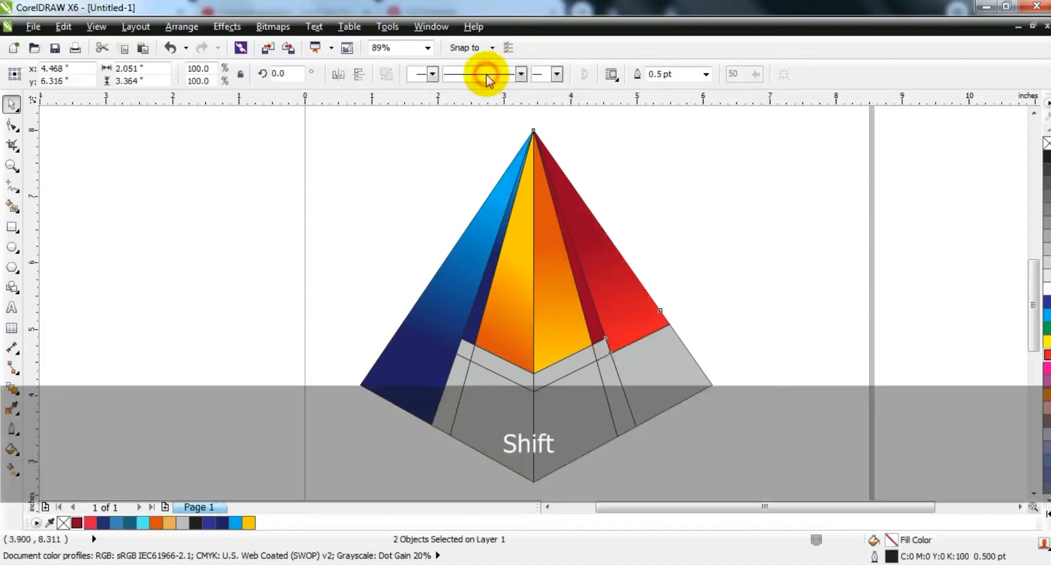
left_click(761, 277)
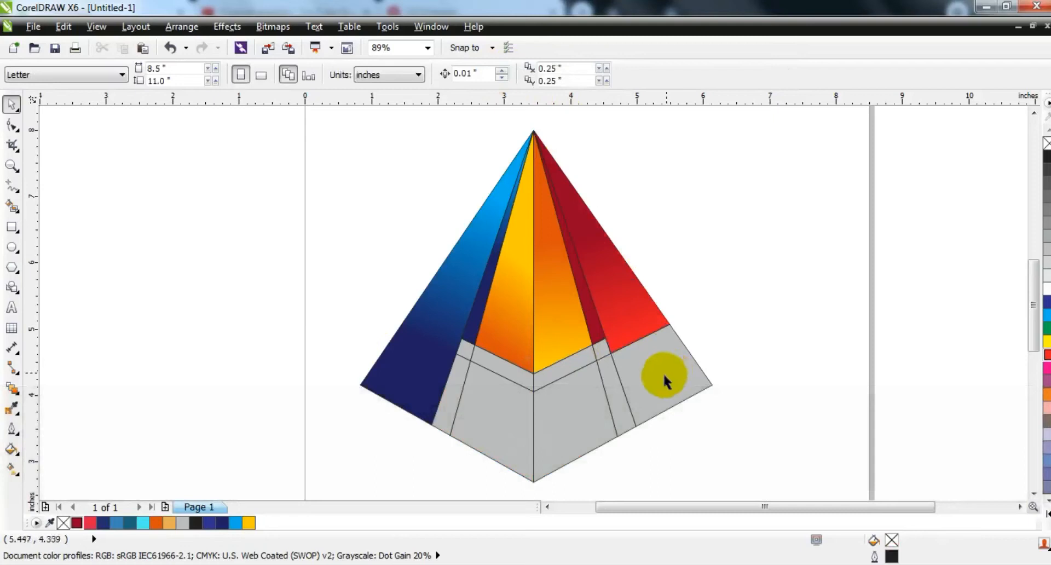
Step: Weld the three lower regions right of the centre line into one shape and fill it with blue R57 G133 B183
left_click(564, 420)
left_click(613, 387, "shift")
left_click(679, 356, "shift")
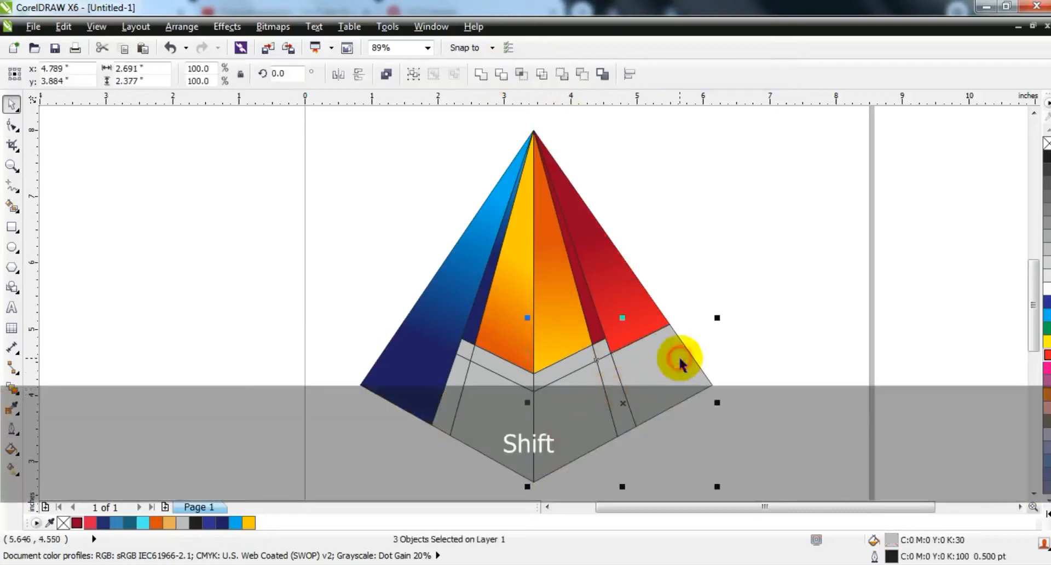
left_click(482, 75)
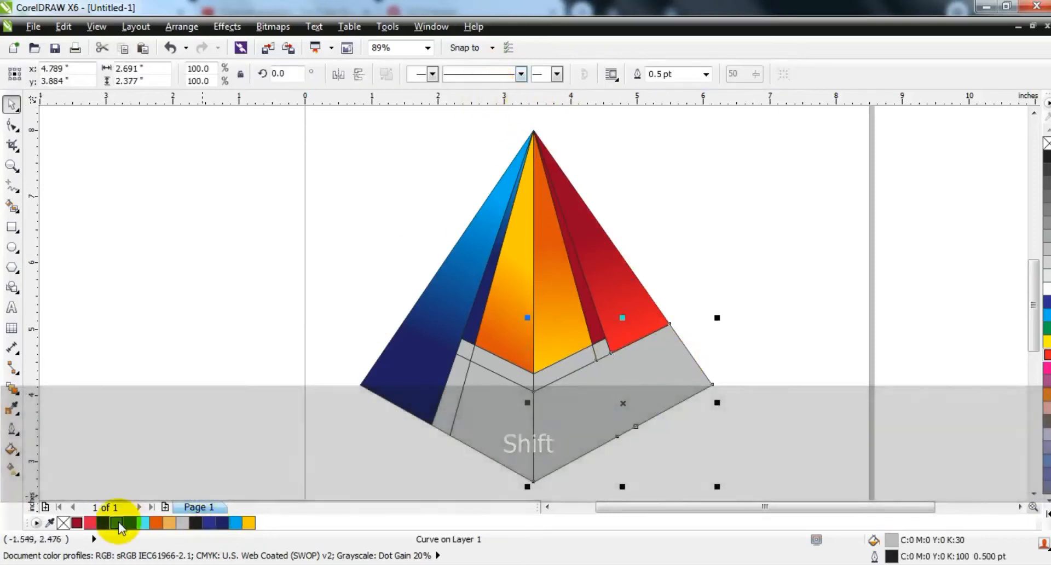
left_click(116, 523)
Step: Apply a linear gradient to the lower-right shape, from dark teal near the centre line to light cyan at the outer corner
left_click(17, 472)
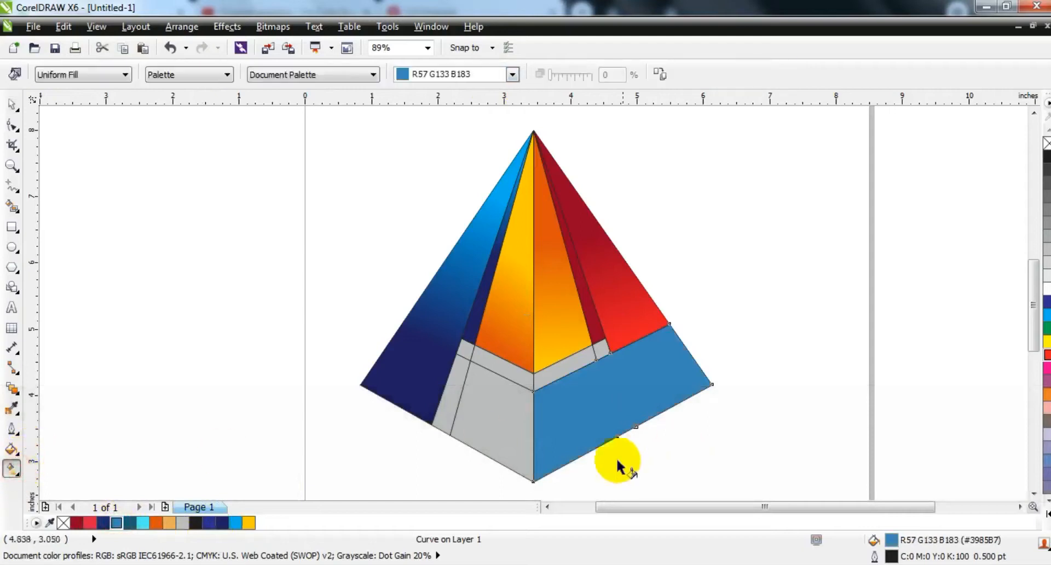
left_click_drag(539, 439, 639, 393)
left_click_drag(130, 523, 542, 438)
left_click_drag(143, 523, 639, 394)
left_click_drag(541, 439, 558, 413)
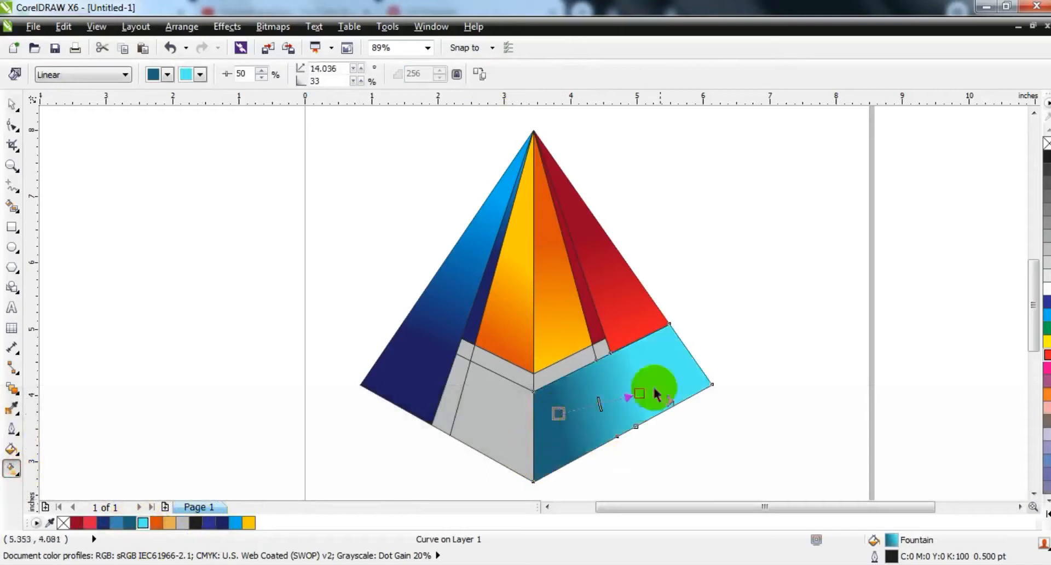
left_click_drag(652, 385, 664, 376)
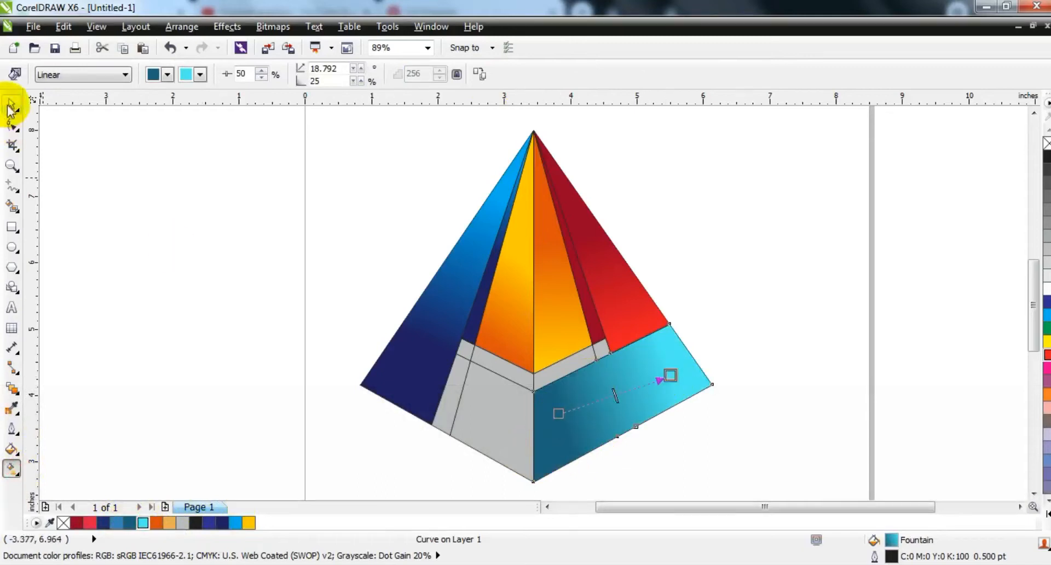
Step: Weld the two grey lower regions left of the centre line into one shape and fill it with dark teal
left_click(12, 104)
left_click(471, 426)
left_click(452, 385, "shift")
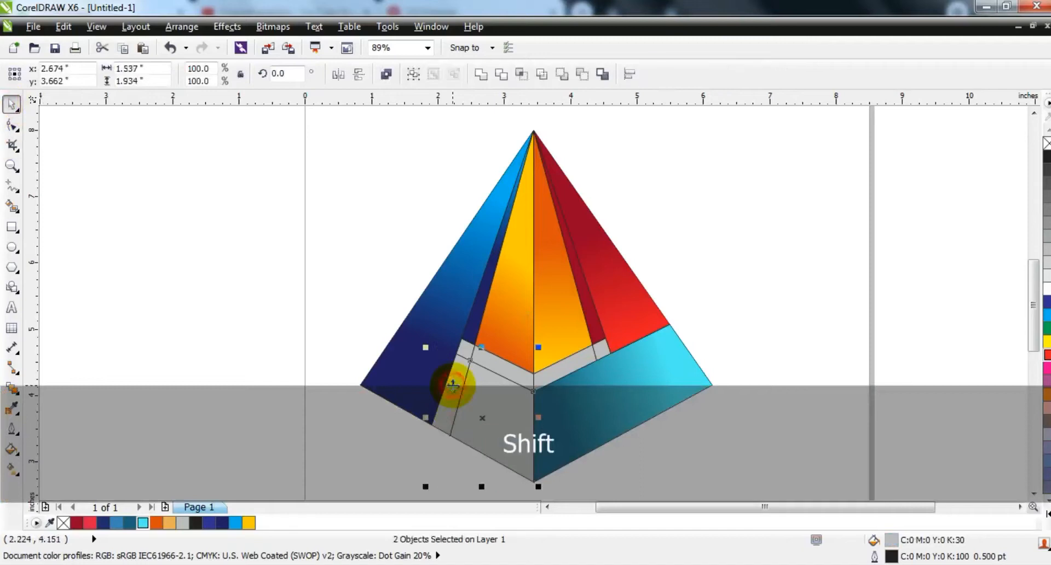
left_click(480, 75)
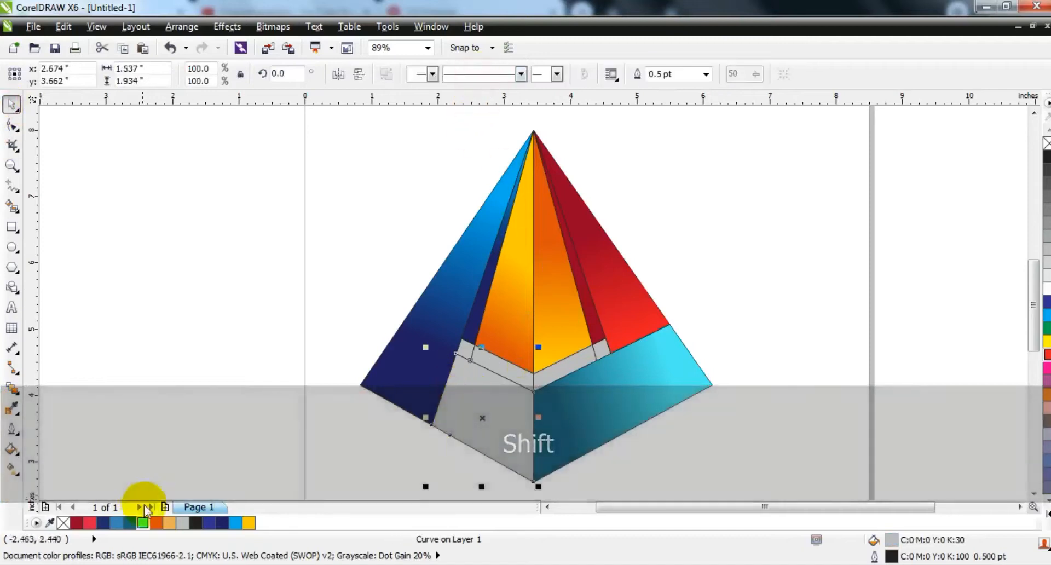
left_click(127, 523)
Step: Apply a linear gradient to the lower-left shape, from dark teal at its upper left to light cyan near the bottom tip
key("g")
left_click_drag(450, 369, 524, 434)
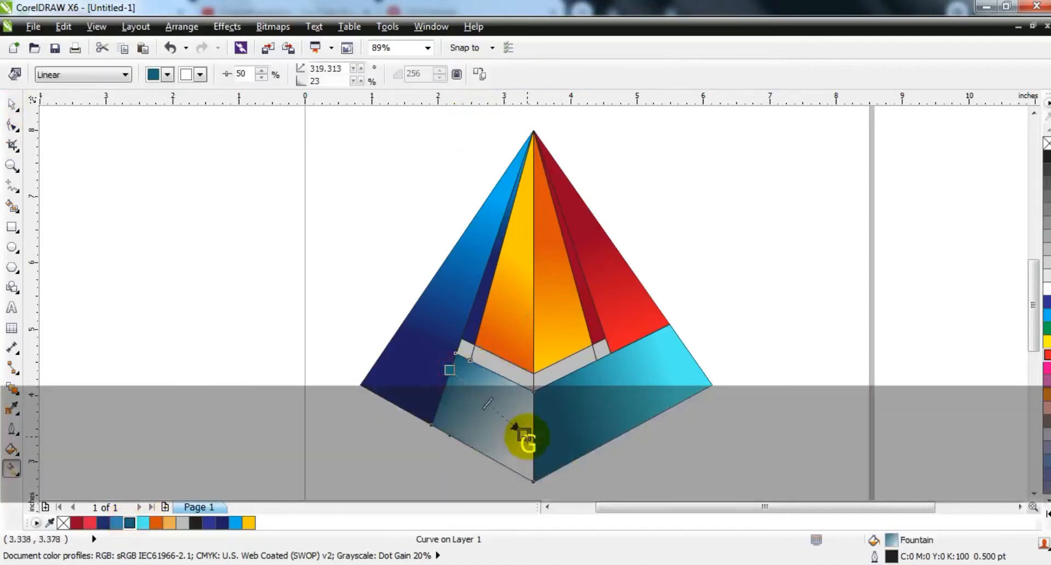
left_click_drag(142, 523, 507, 435)
left_click(449, 369)
left_click_drag(465, 379, 465, 374)
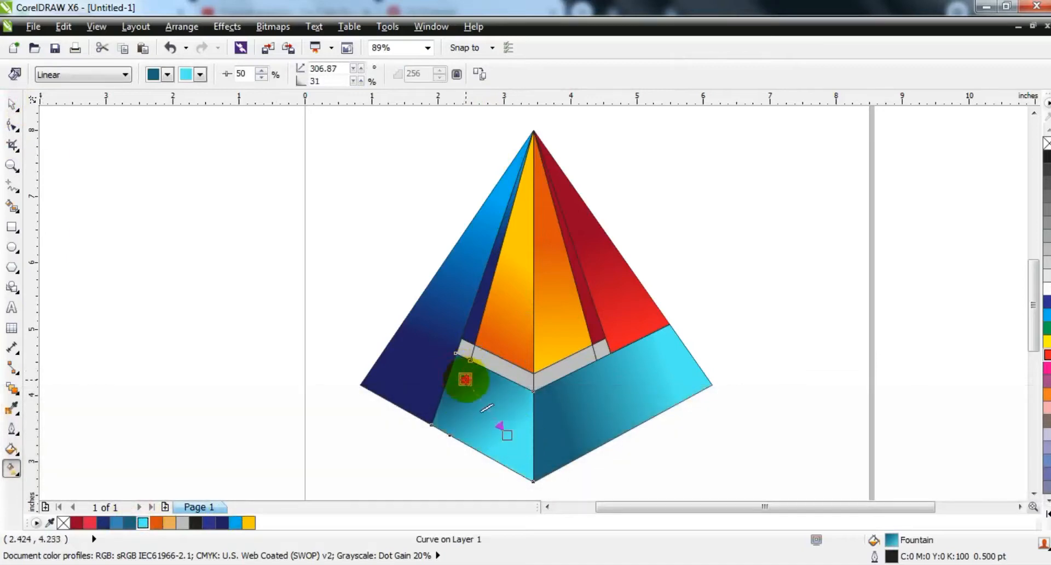
left_click(517, 438)
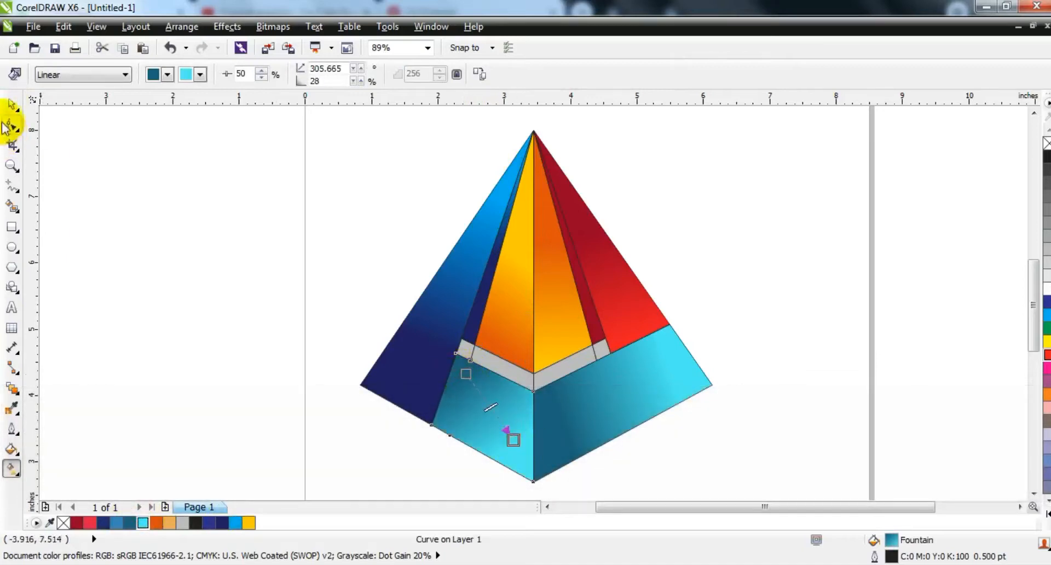
left_click(11, 108)
left_click(248, 378)
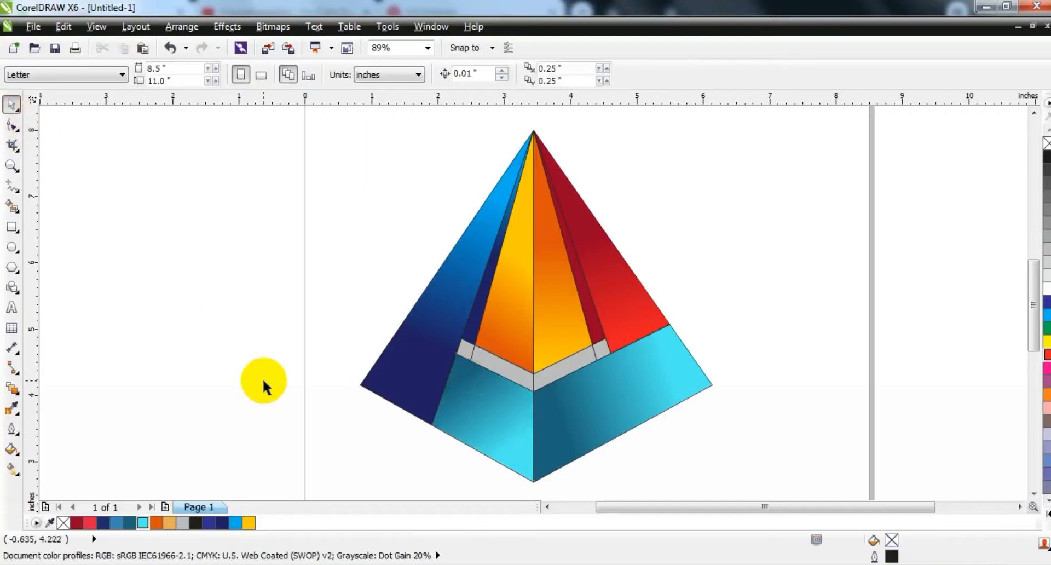
left_click(535, 380)
left_click(480, 361)
left_click(471, 355)
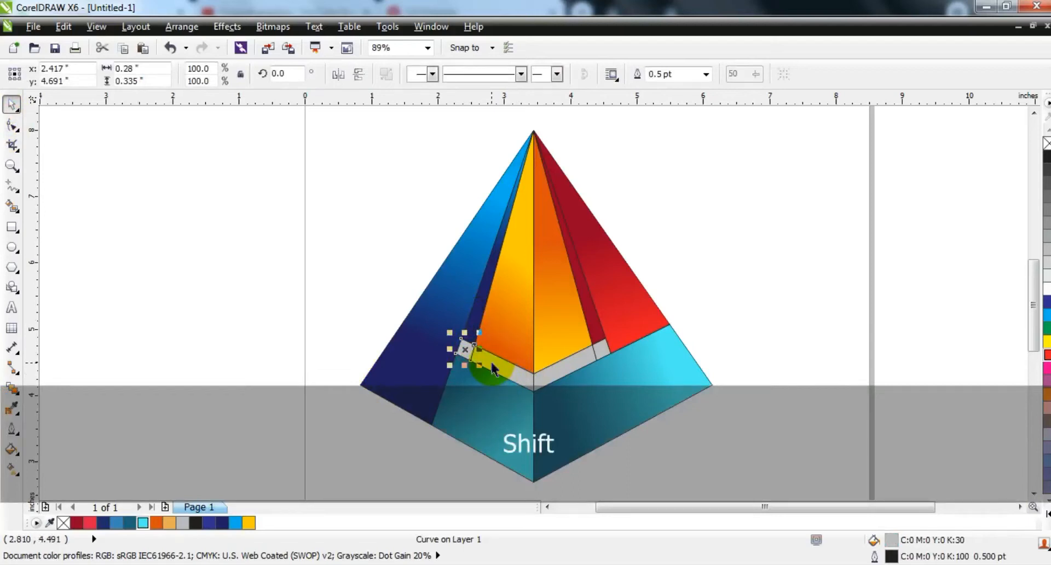
left_click(519, 367, "shift")
left_click(609, 357, "shift")
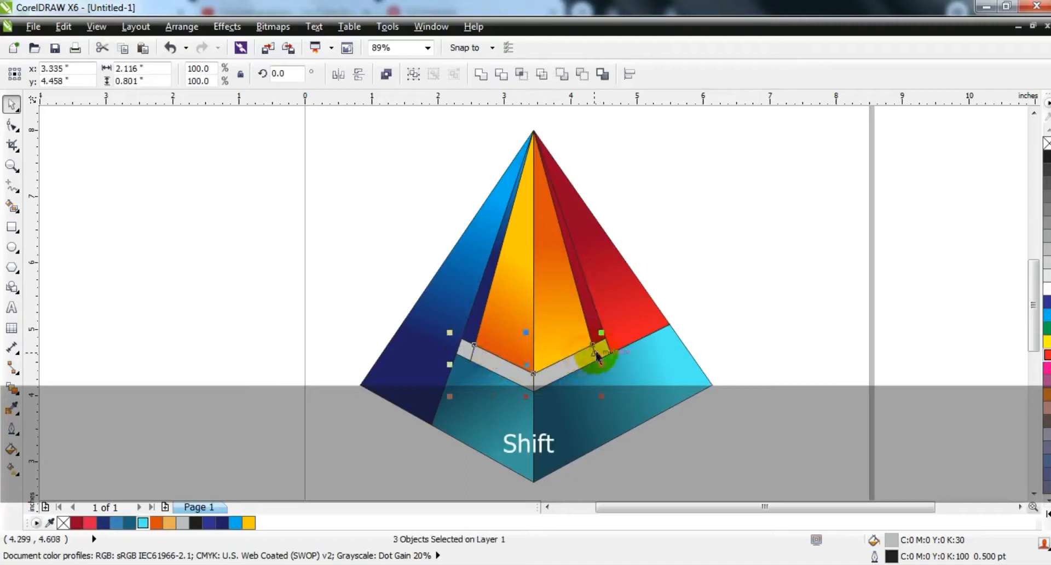
left_click(827, 376)
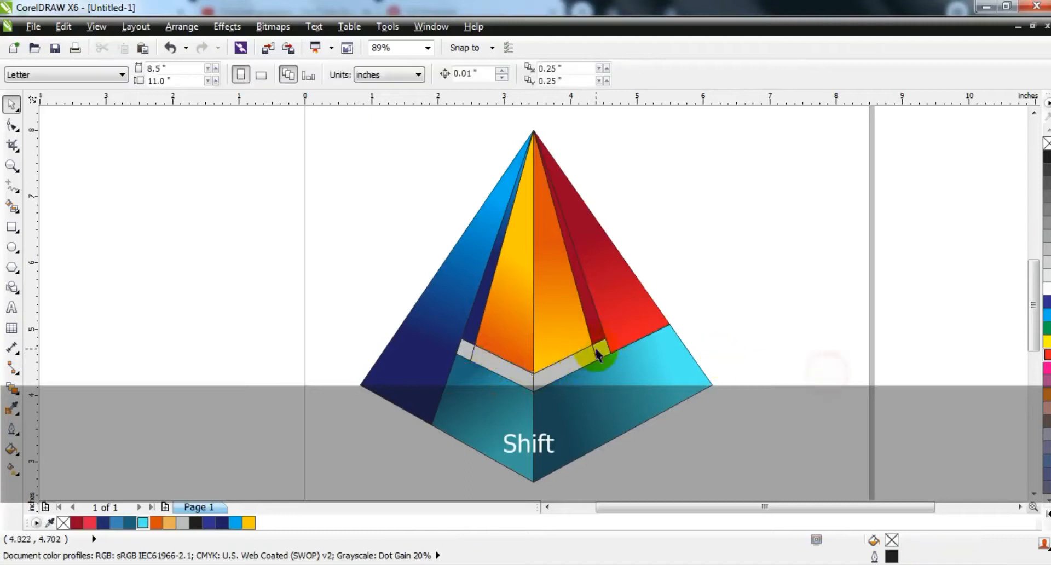
left_click(601, 357)
left_click(576, 362, "shift")
left_click(466, 356, "shift")
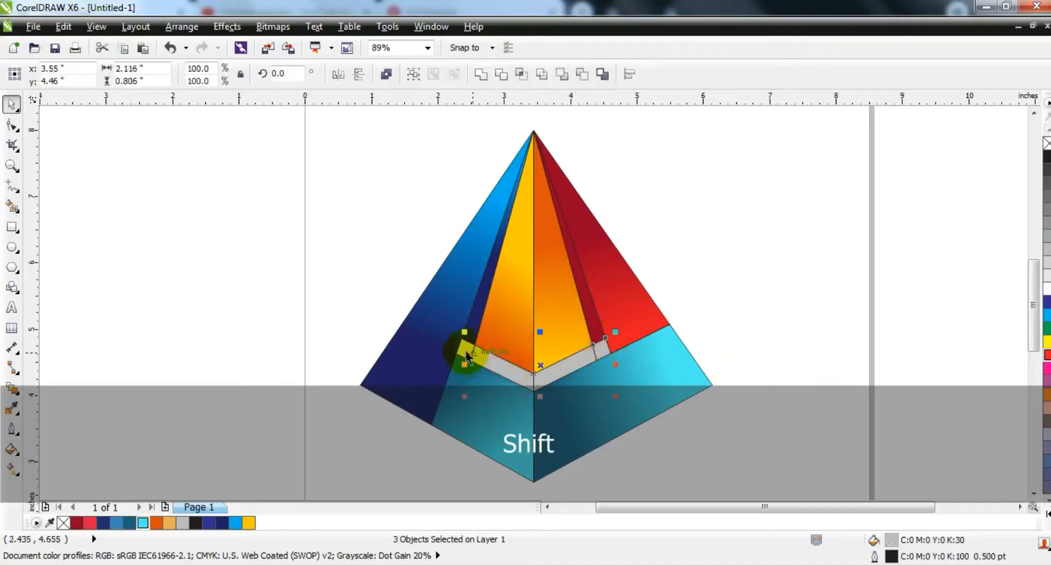
left_click(312, 348)
Step: Weld the grey band pieces on each side of the centre line, and weld both halves into one V-shaped band
left_click(441, 352)
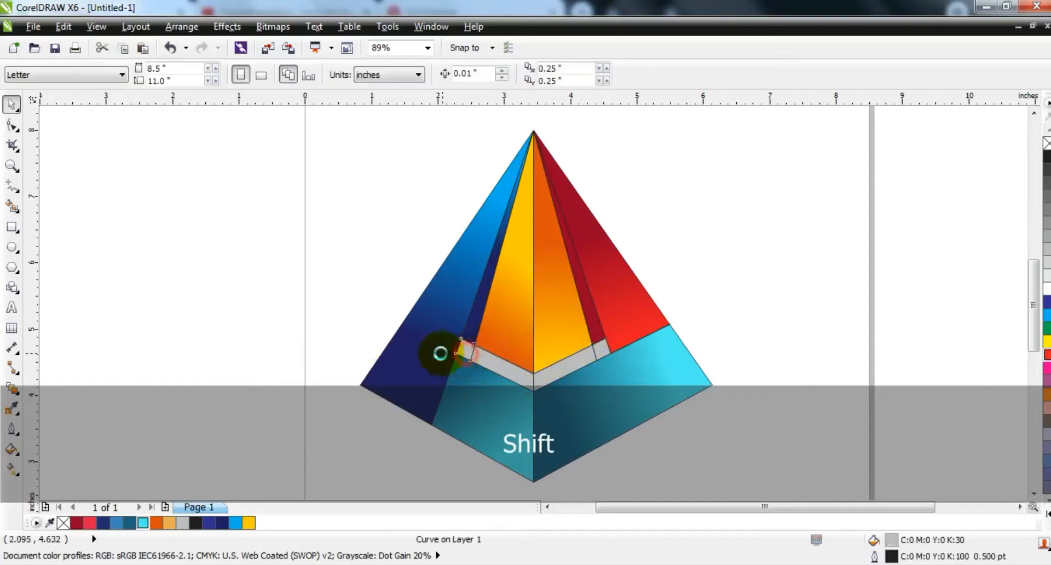
key("ctrl+z")
left_click(503, 367, "shift")
left_click(481, 74)
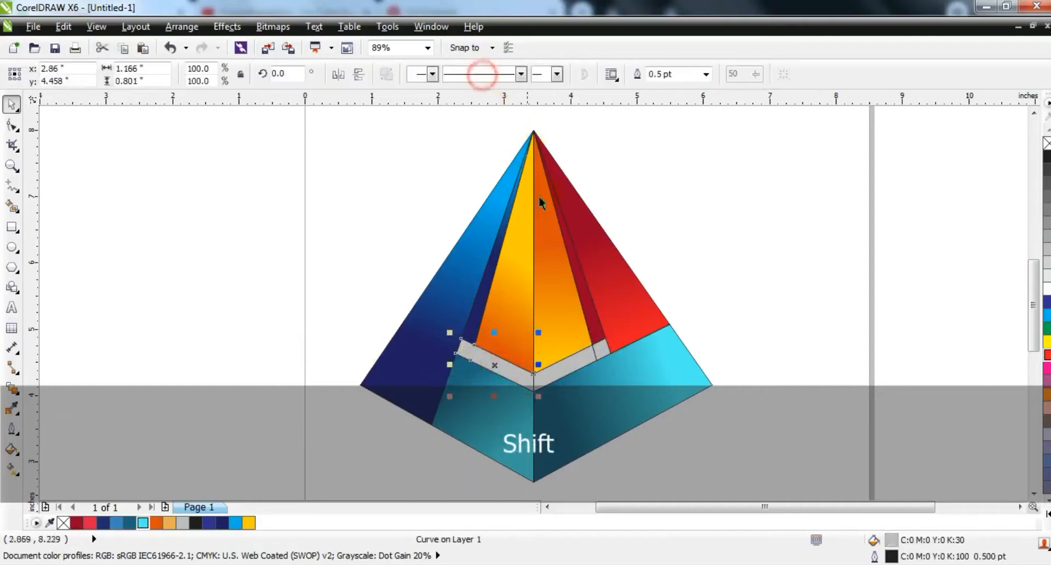
left_click(568, 367, "shift")
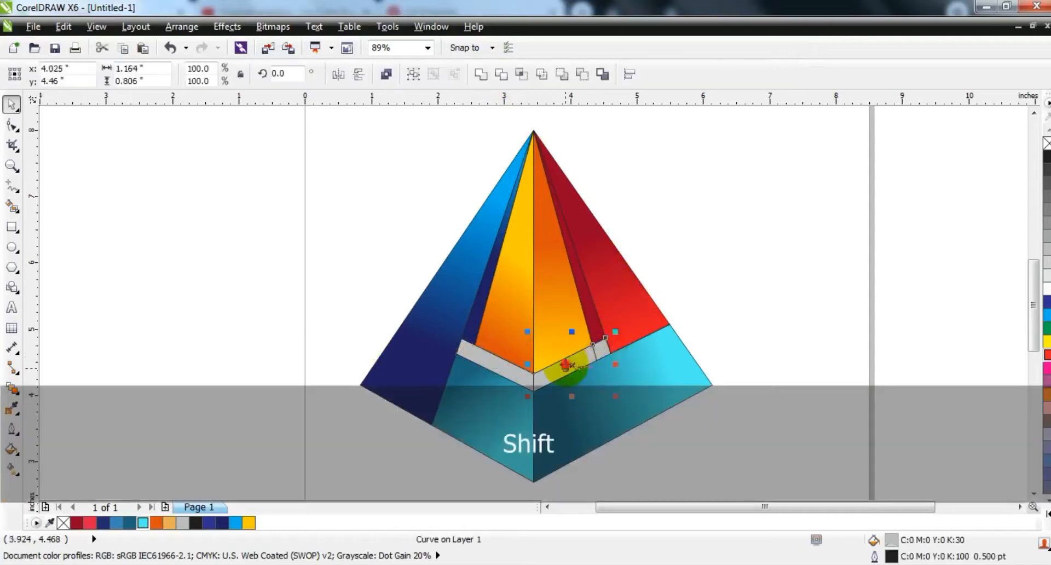
left_click(482, 75)
left_click(508, 370, "shift")
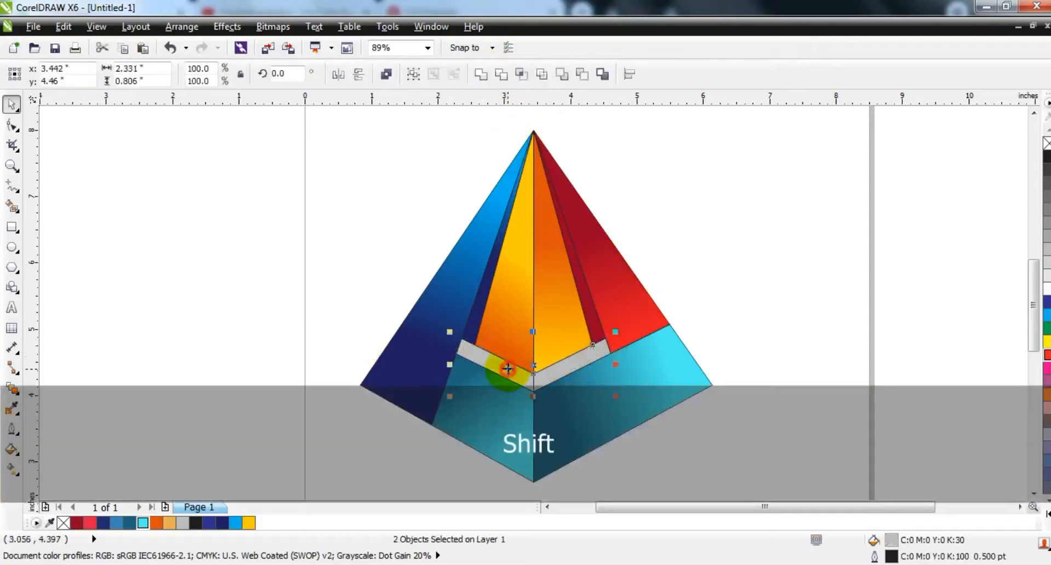
left_click(482, 75)
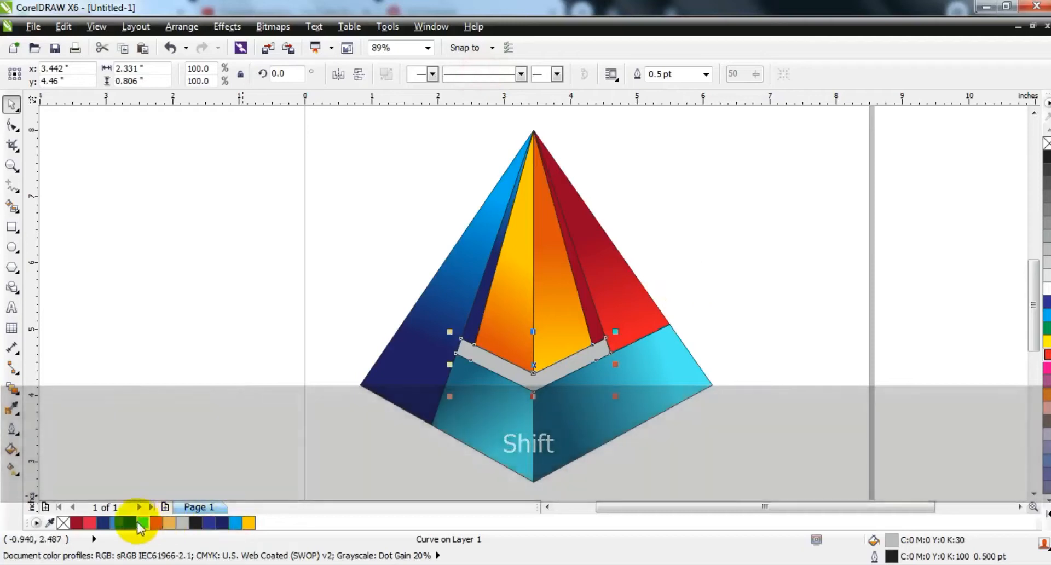
Step: Fill the V-shaped band with R28 G98 B123 and apply a linear gradient from dark teal at its upper ends to light cyan at its lower corner
left_click(129, 523)
left_click(12, 469)
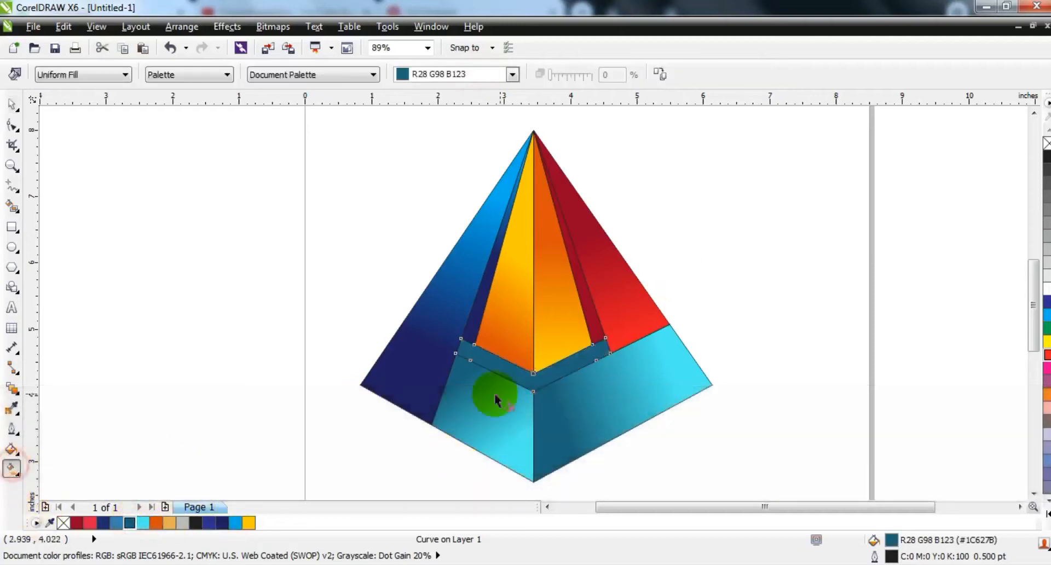
left_click_drag(529, 386, 527, 304)
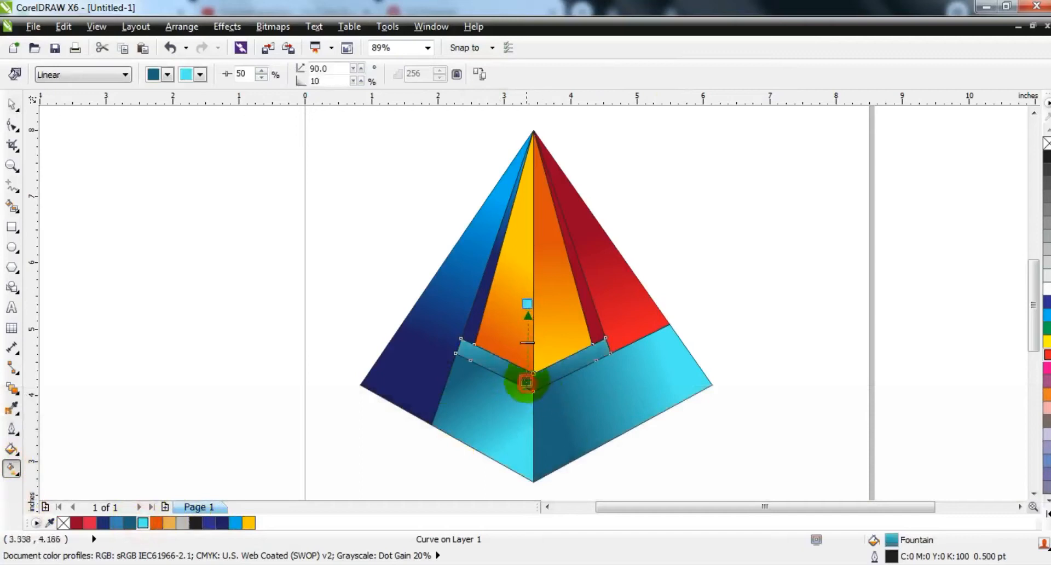
left_click_drag(554, 328, 552, 389)
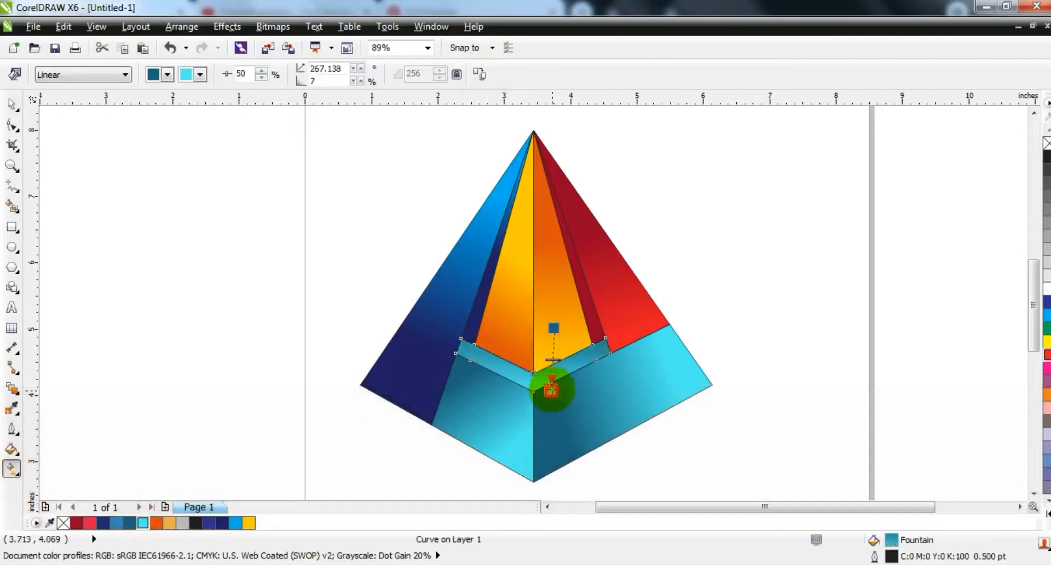
left_click_drag(552, 343, 551, 344)
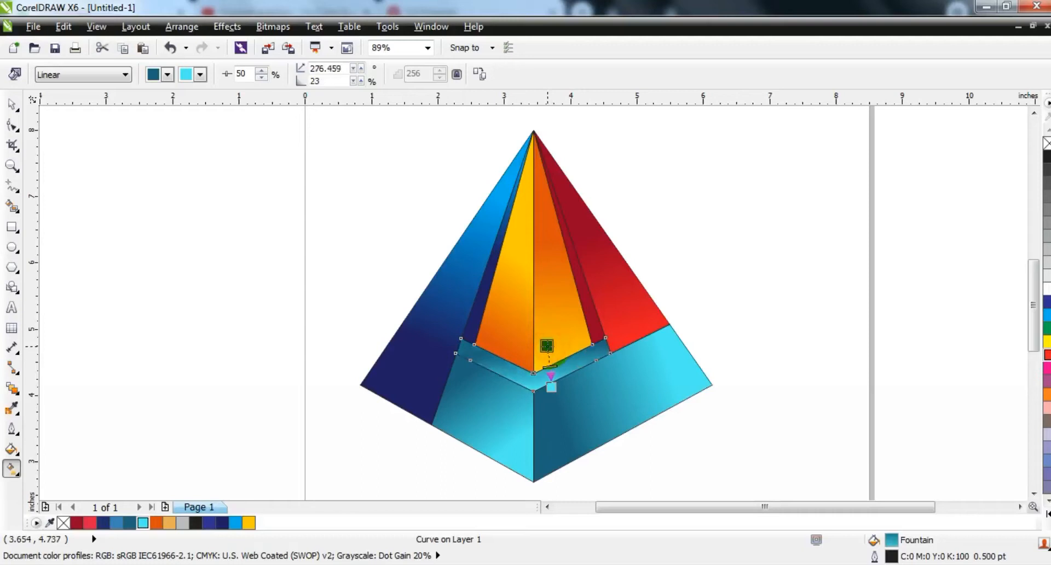
left_click(12, 104)
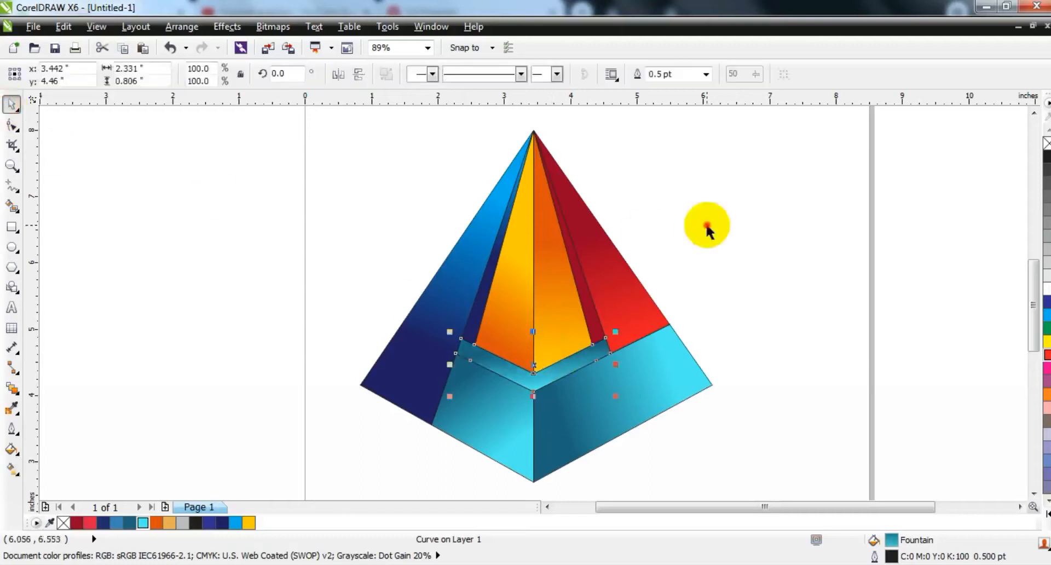
Step: Remove the outlines from the shapes and draw a guide line from above the apex through it to just beyond the lower-left edge, beside the blue face's inner edge
key("F10")
scroll(451, 157, "up", 1)
left_click(451, 158)
left_click(12, 186)
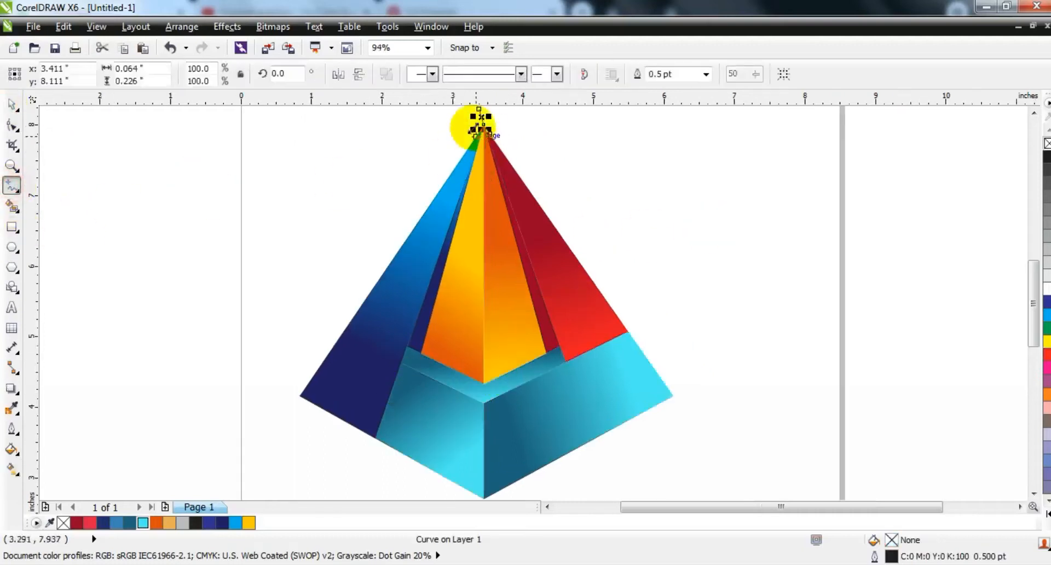
left_click(483, 124)
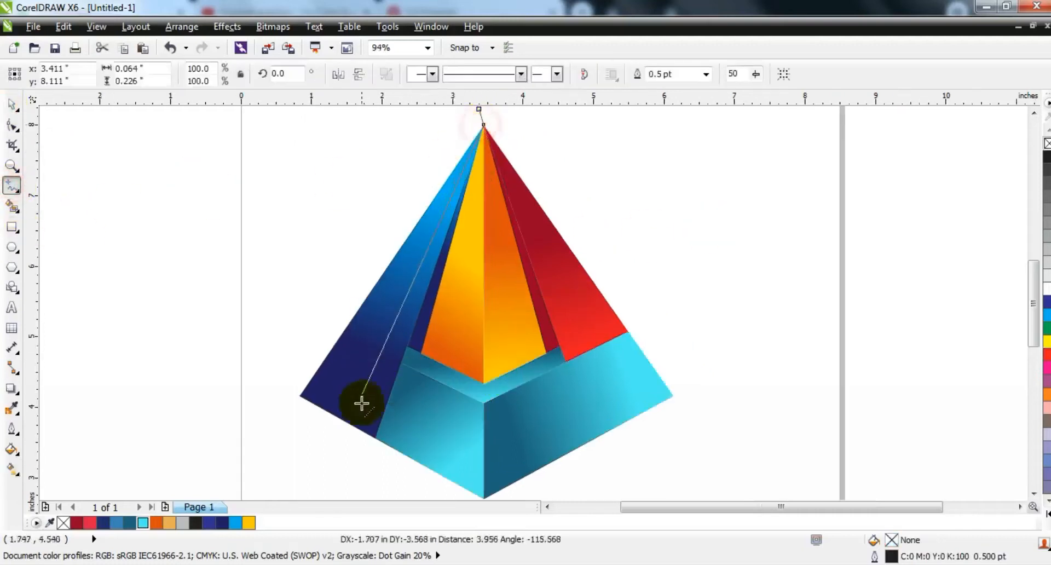
left_click(364, 455)
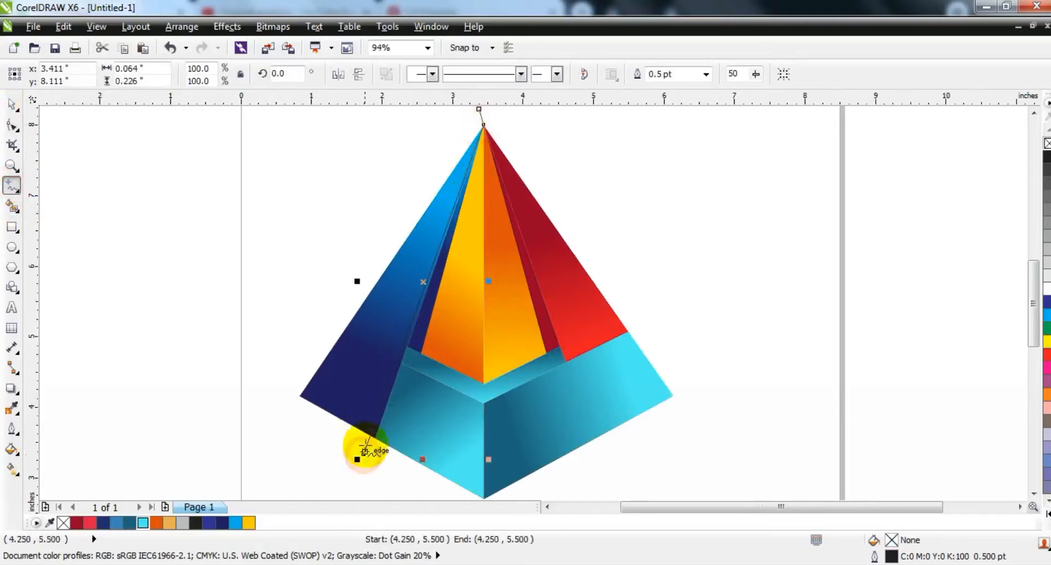
Step: Create a grey sliver between the guide line and the blue face's inner edge with Smart Fill, and delete the guide line
left_click(12, 206)
left_click(415, 315)
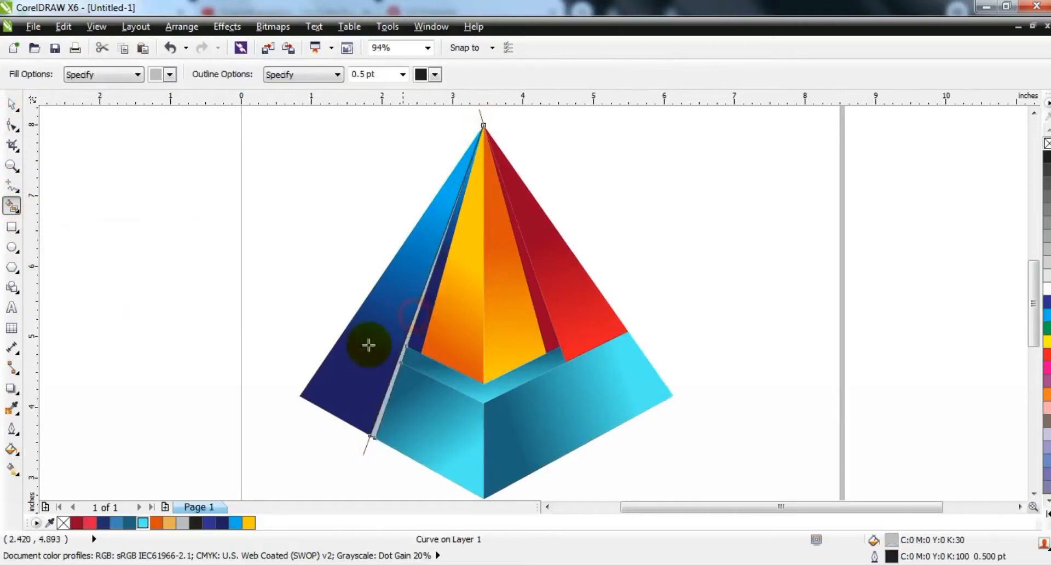
left_click(12, 104)
left_click(330, 480)
left_click(359, 457)
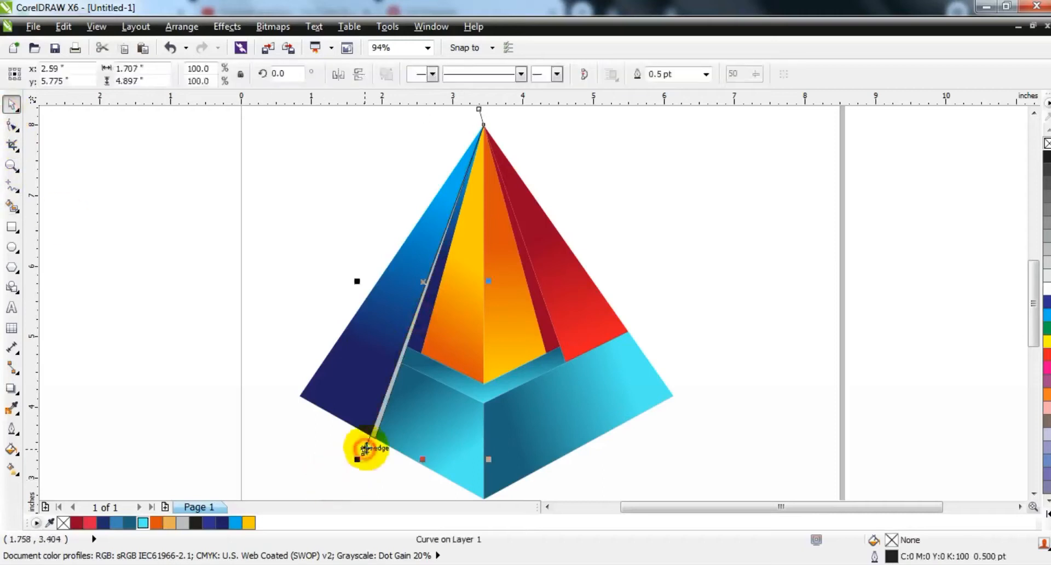
key("Delete")
Step: Give the sliver beside the blue face a linear gradient with dark navy at both ends and light blue in the middle, without an outline
left_click(210, 523)
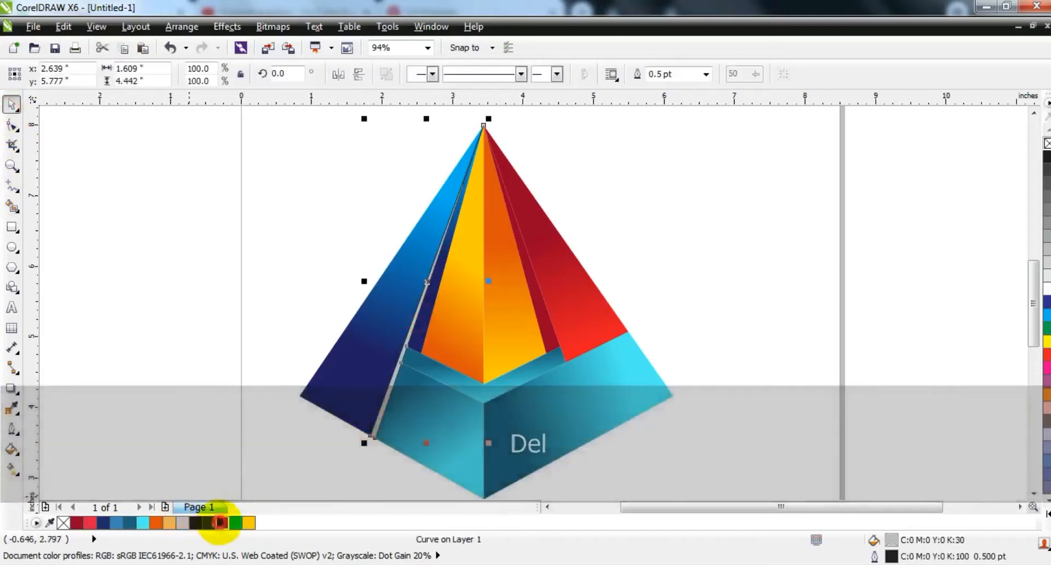
left_click(11, 468)
left_click_drag(435, 264, 401, 379)
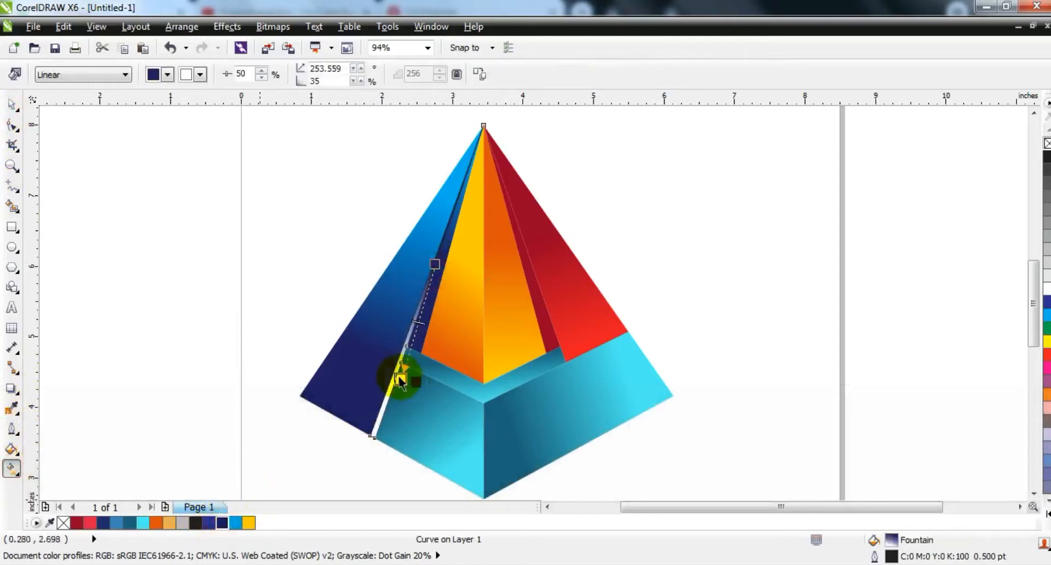
left_click_drag(238, 525, 421, 315)
left_click_drag(435, 264, 454, 204)
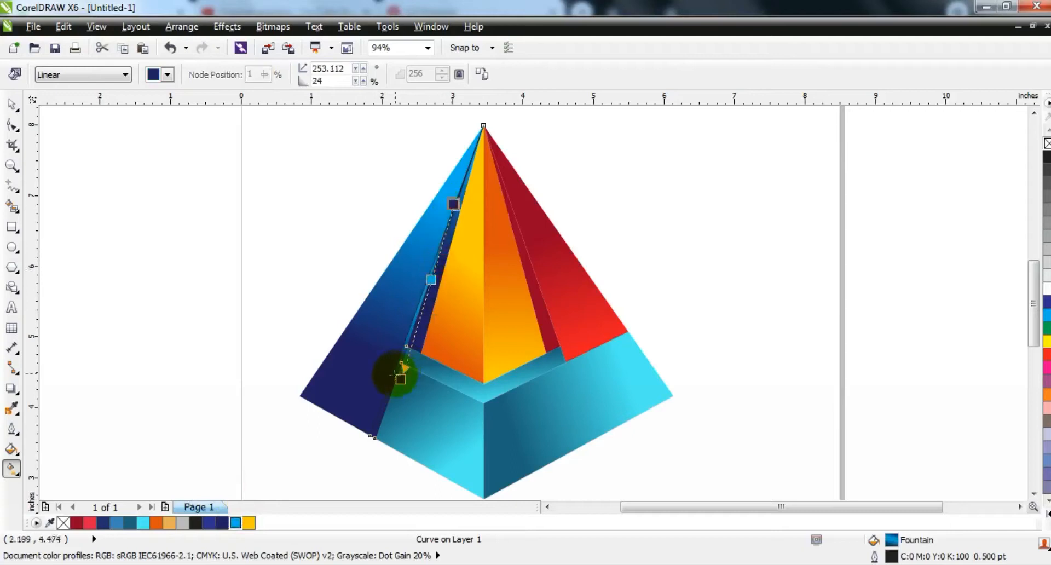
left_click_drag(402, 373, 390, 392)
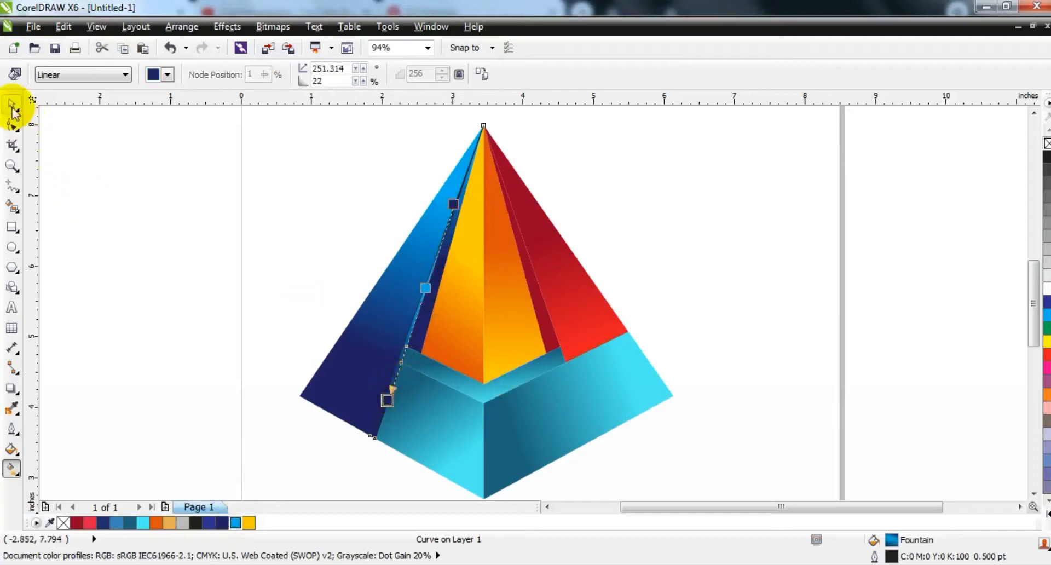
left_click(11, 104)
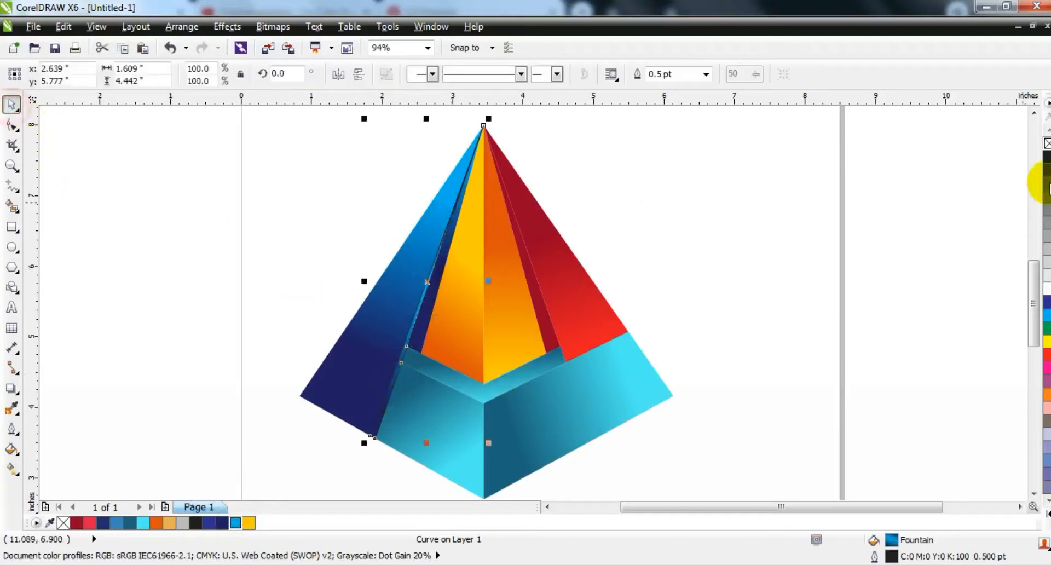
left_click(749, 300)
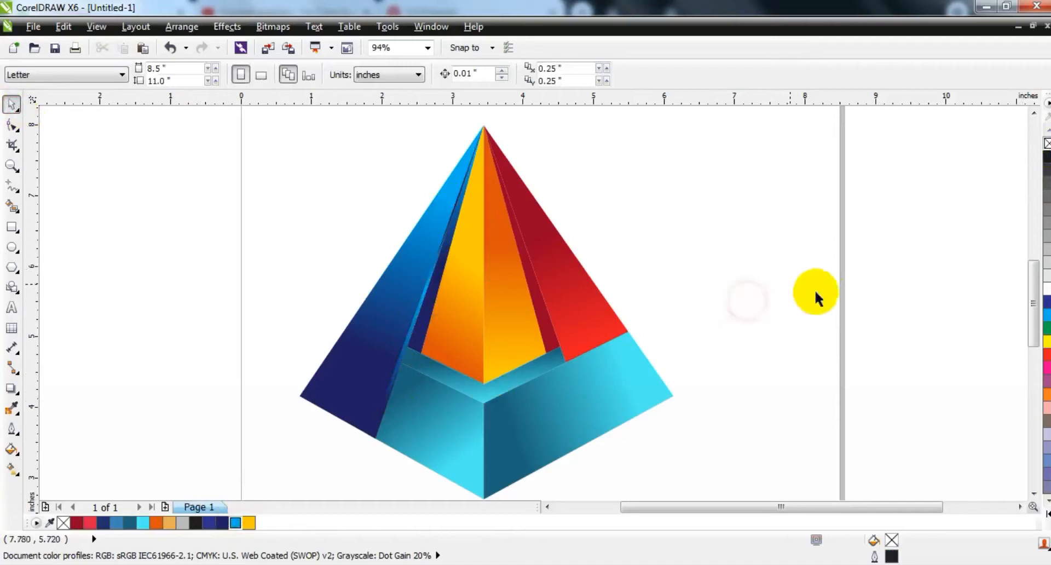
Step: Draw a guide line from above the apex through it, along the red face's inner edge, to beyond the lower-right edge
left_click(12, 186)
left_click(478, 115)
double_click(484, 125)
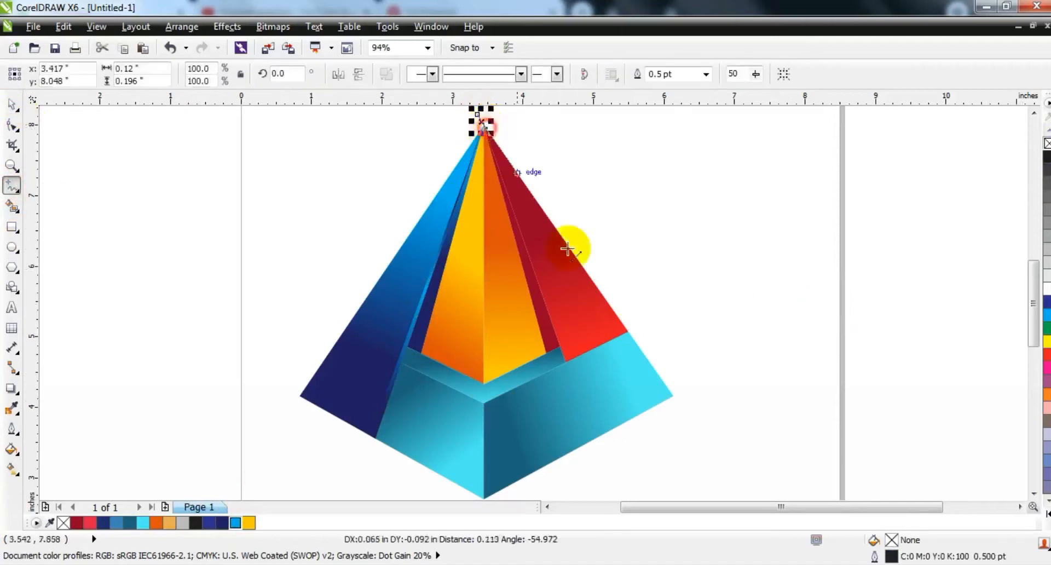
left_click(604, 459)
Step: Create a narrow sliver along the red face's inner edge with Smart Fill, and delete the guide line
left_click(11, 206)
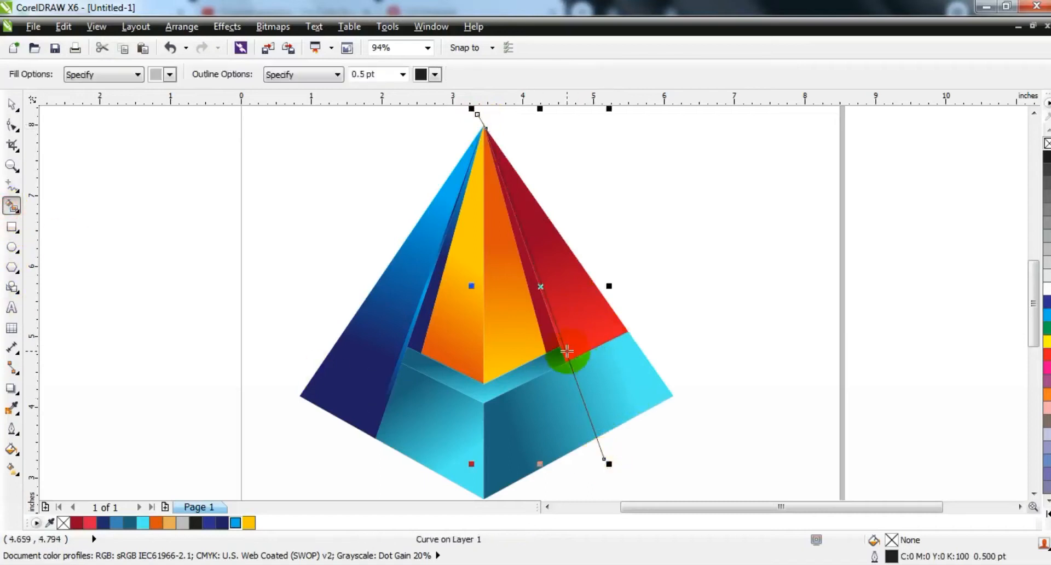
left_click(11, 104)
key("Delete")
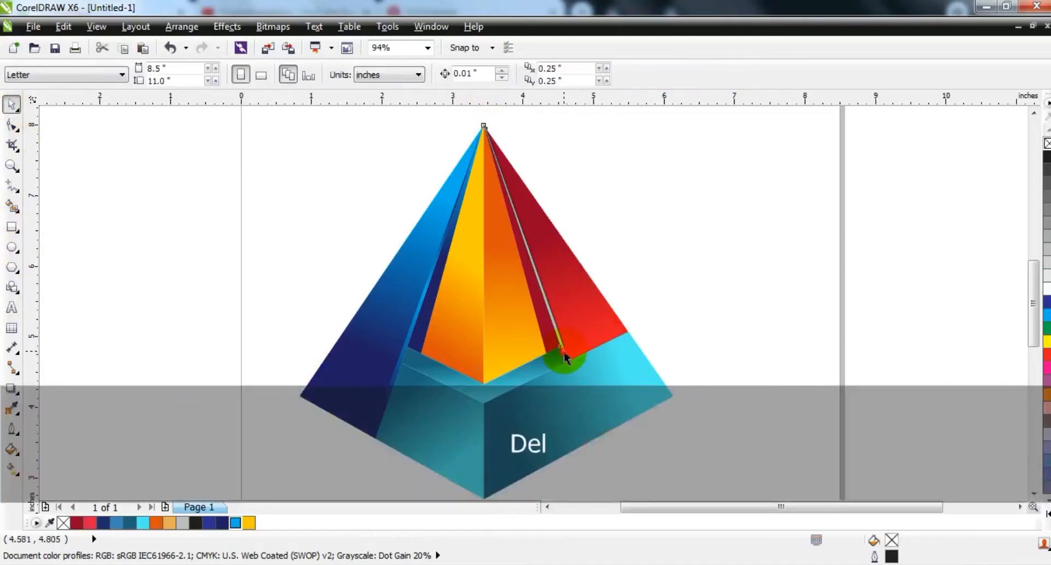
Step: Give the sliver beside the red face a linear gradient with dark red R150 G2 B36 at both ends and bright red in the middle, without an outline
left_click(565, 357)
left_click(77, 523)
key("g")
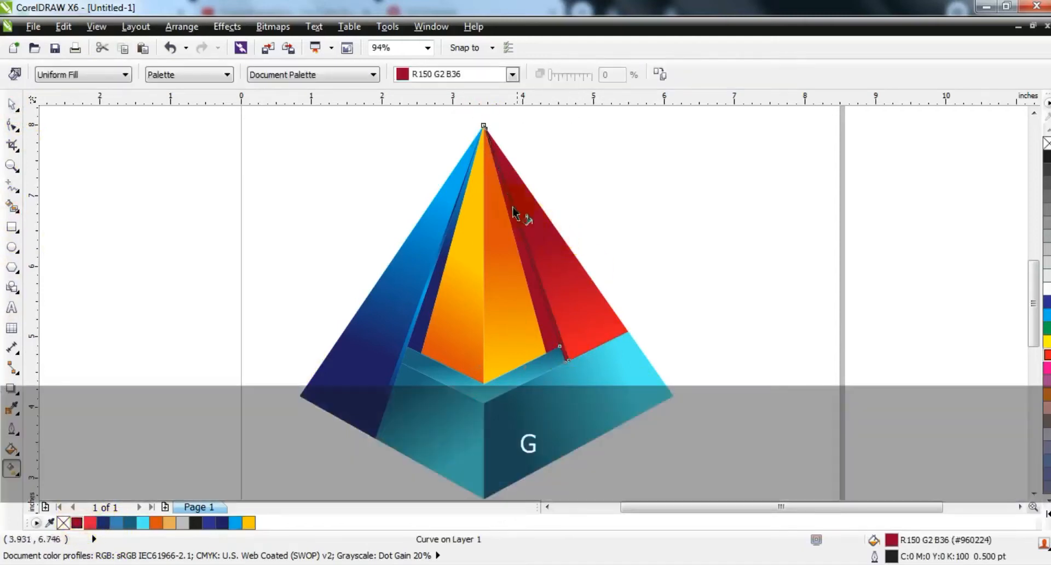
left_click_drag(551, 324, 553, 325)
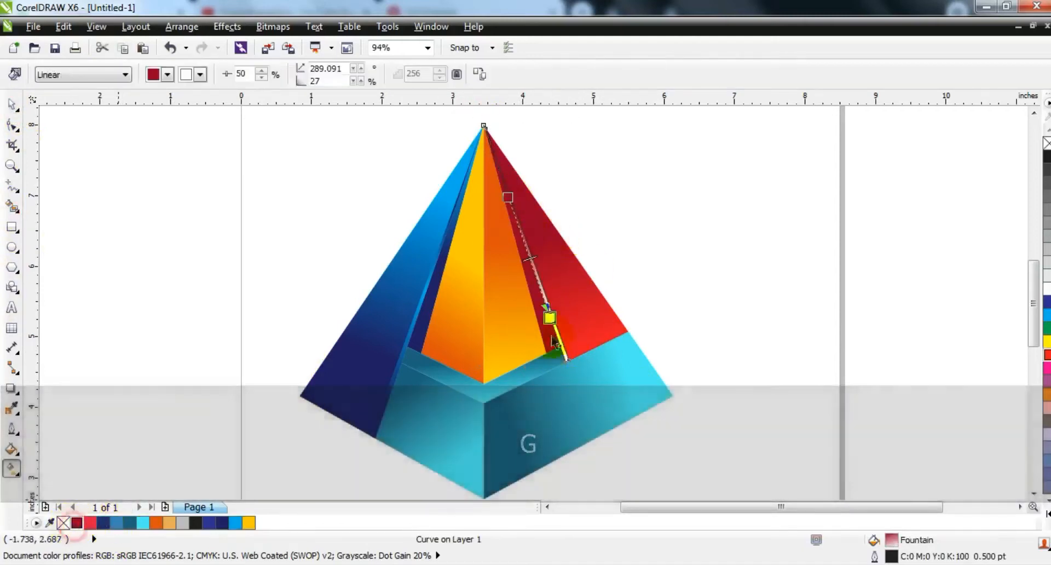
left_click(1047, 360)
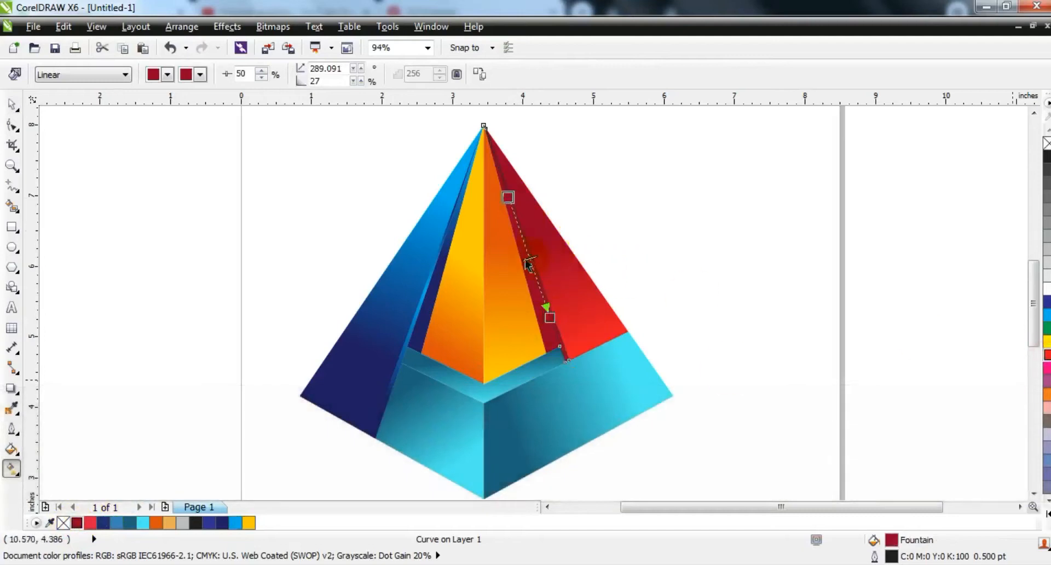
left_click_drag(530, 260, 528, 256)
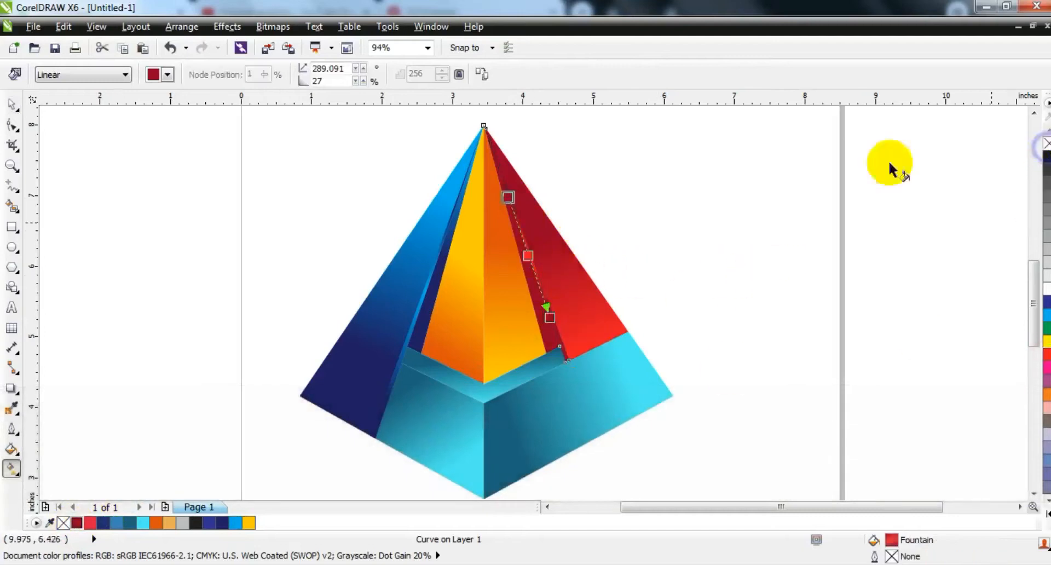
left_click(11, 106)
left_click(82, 177)
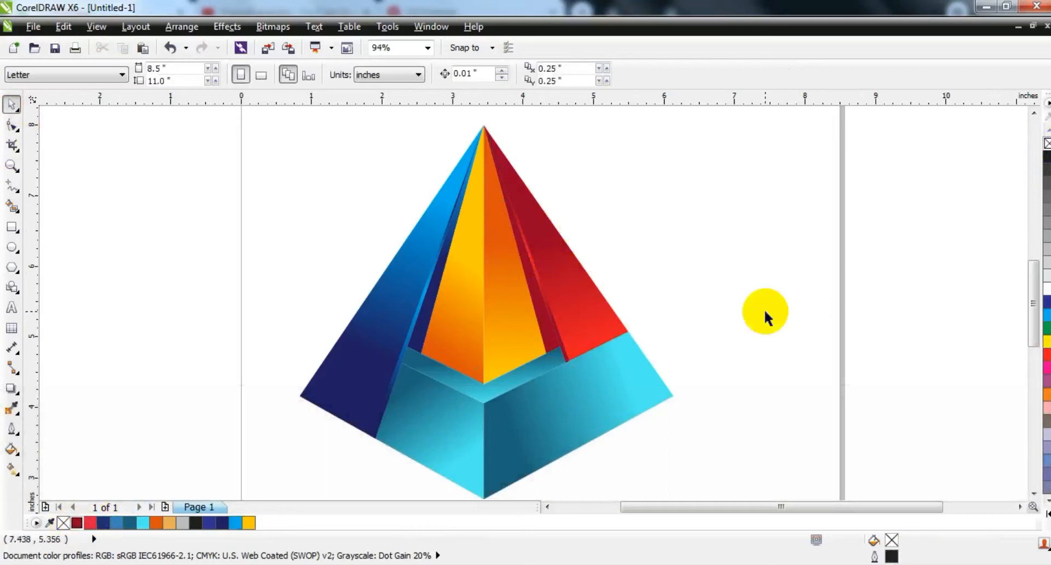
Step: Draw a guide line from just above the apex down the orange faces' shared edge to just below their lower corner
left_click(11, 186)
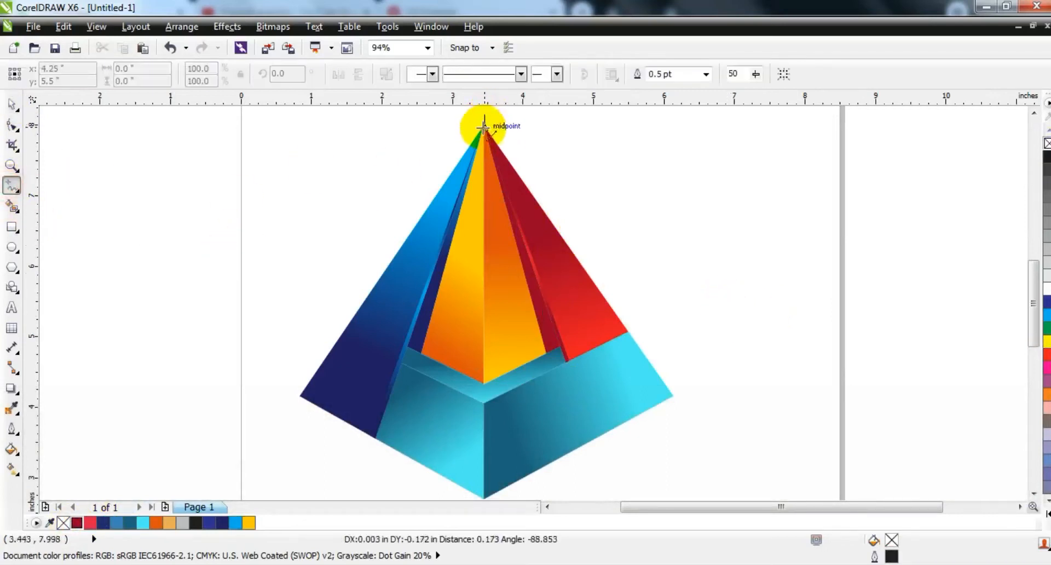
left_click_drag(484, 116, 484, 127)
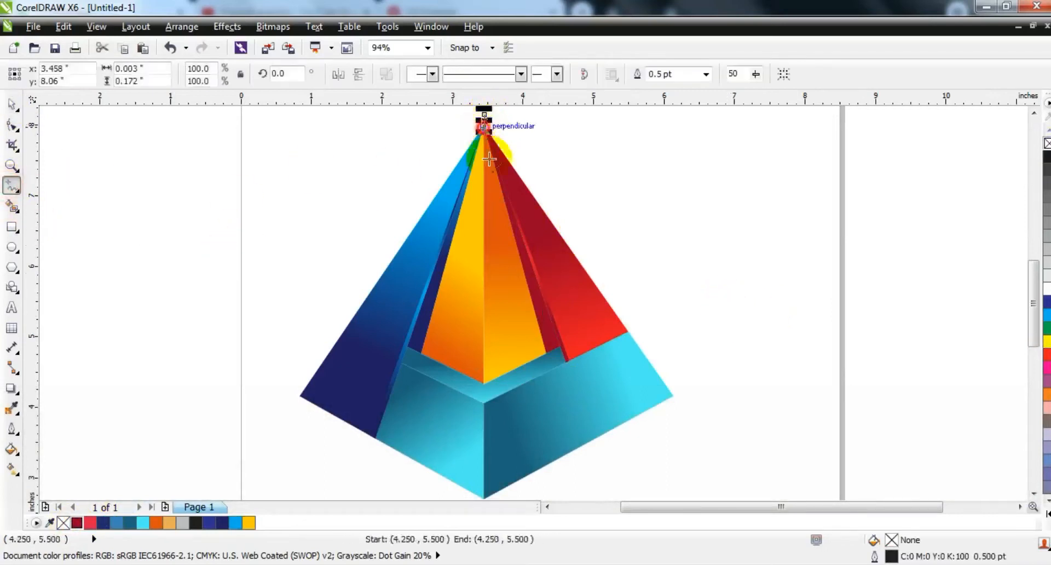
left_click(486, 400)
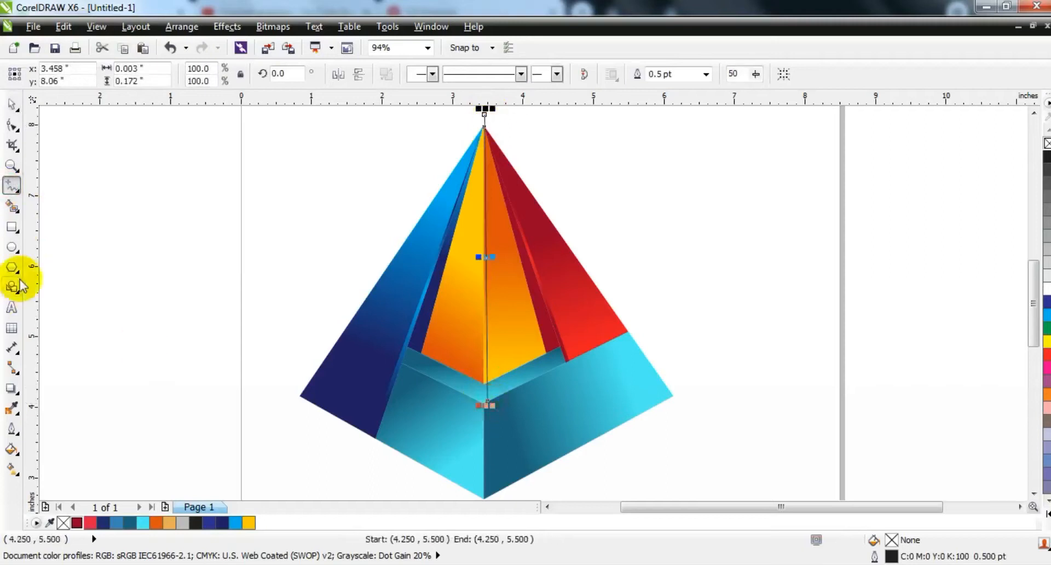
Step: Create a narrow sliver along the centre edge between the orange faces with Smart Fill, and delete the guide line
left_click(12, 206)
left_click(486, 378)
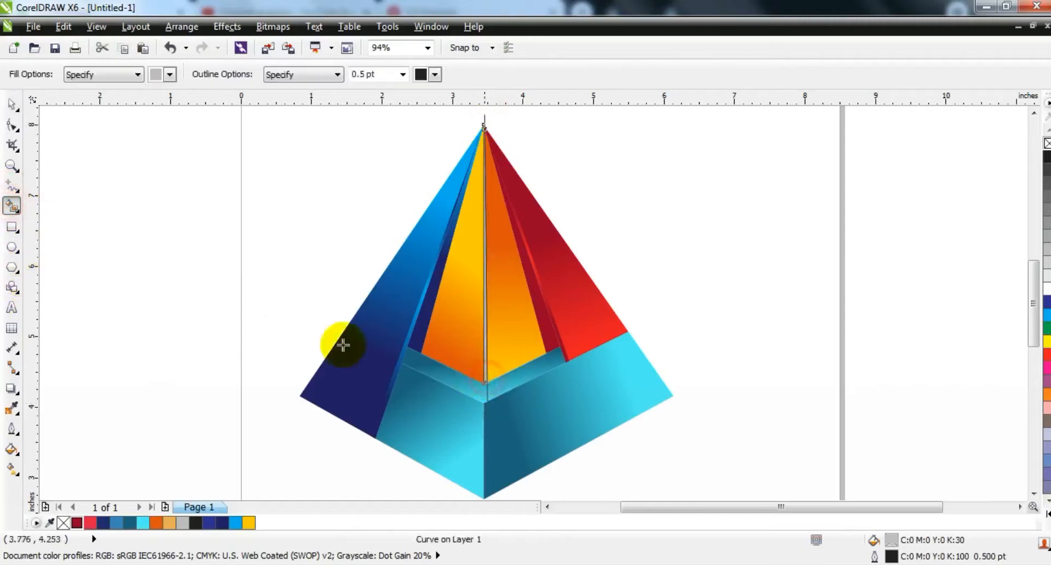
left_click(12, 104)
right_click(493, 390)
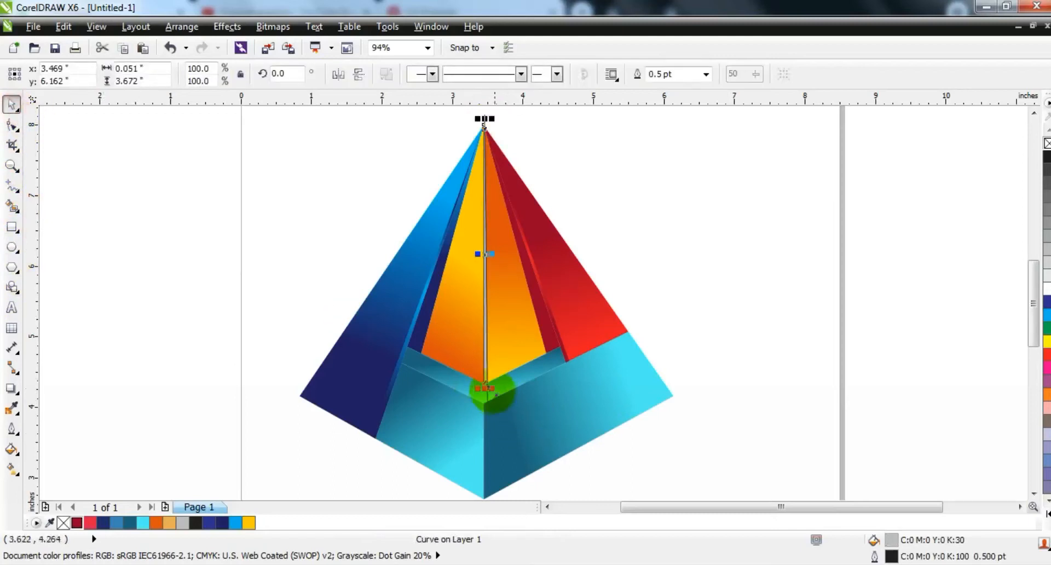
key("Delete")
Step: Fill the centre sliver with orange R220 G81 B12 and remove its outline
left_click(487, 380)
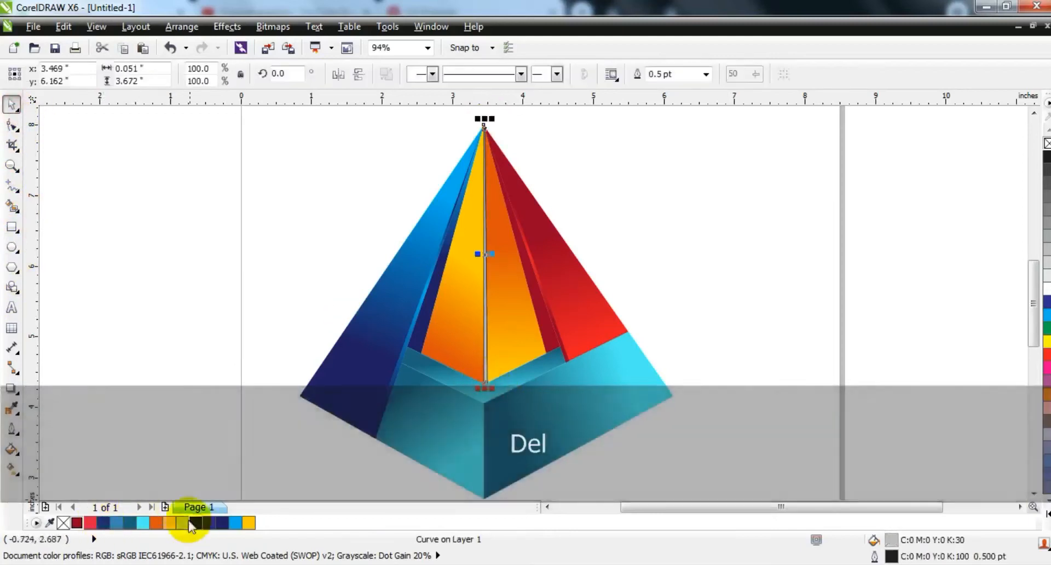
left_click(156, 523)
right_click(1046, 143)
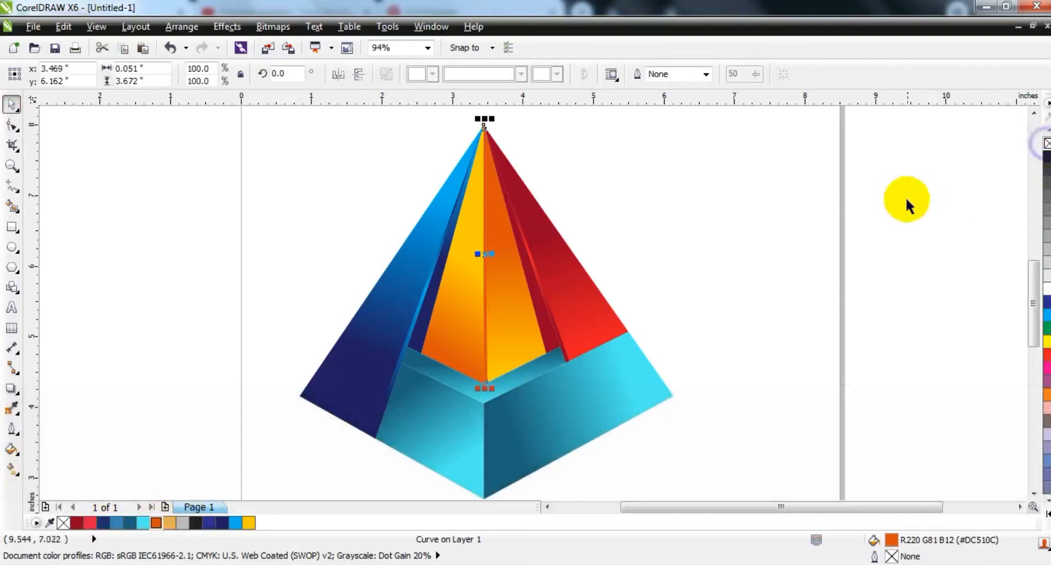
left_click(906, 206)
Step: Give the centre sliver a linear gradient along its length with orange at both ends and yellow in the middle
left_click(484, 323)
key("g")
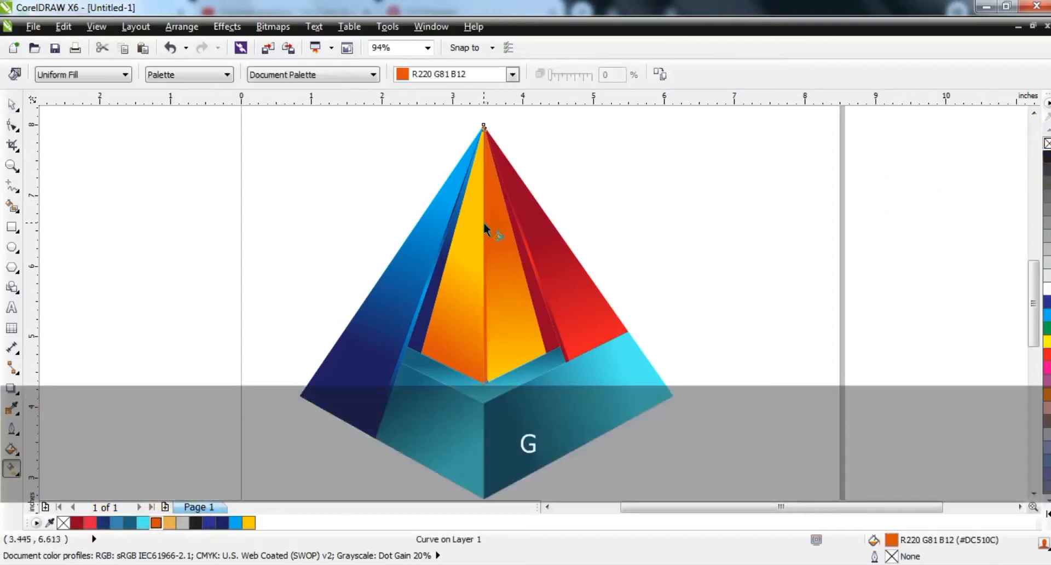
left_click_drag(486, 357, 486, 355)
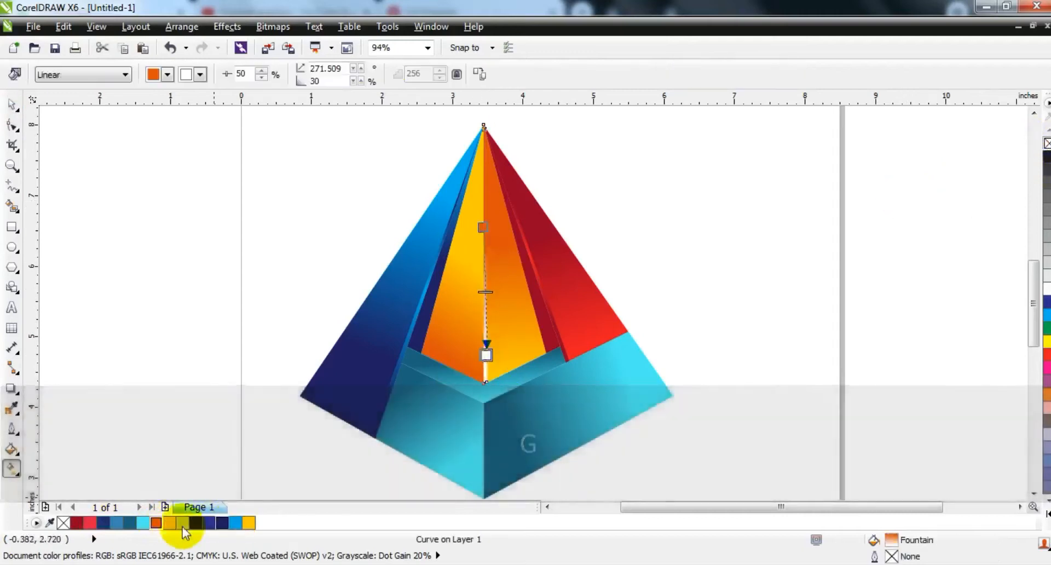
left_click_drag(248, 523, 485, 278)
left_click_drag(482, 227, 484, 159)
left_click(520, 397)
left_click_drag(487, 354, 490, 417)
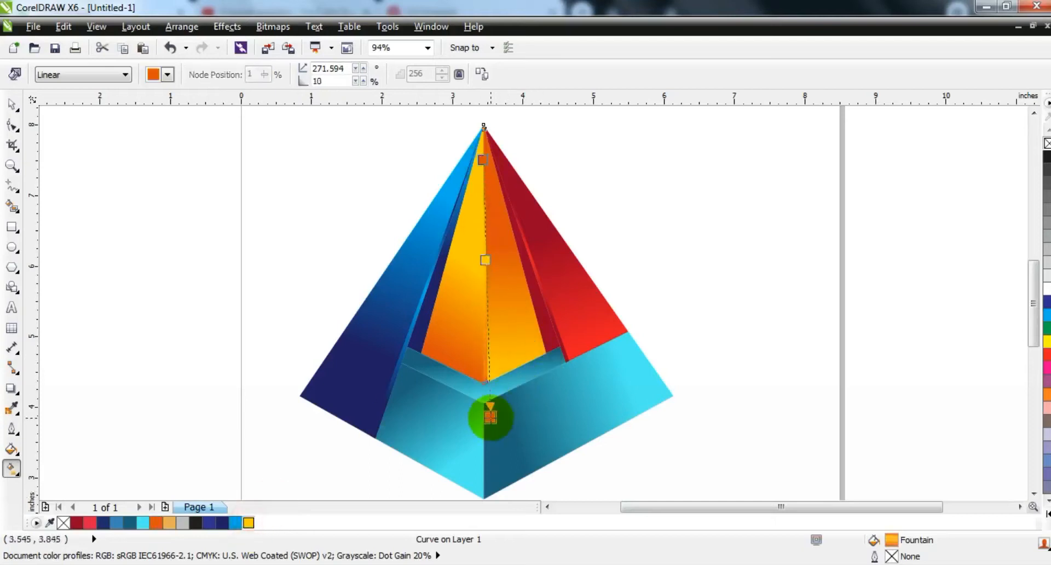
left_click(12, 107)
left_click(164, 324)
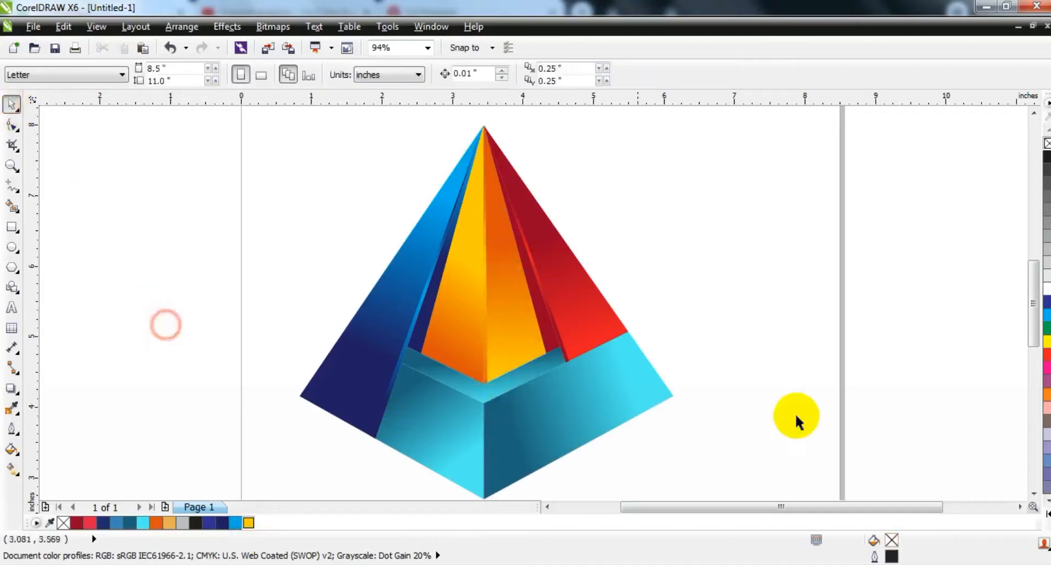
Step: Draw a square about 6.74 inches wide around the pyramid, fill it with 10% black and send it to the back
scroll(681, 340, "down", 1)
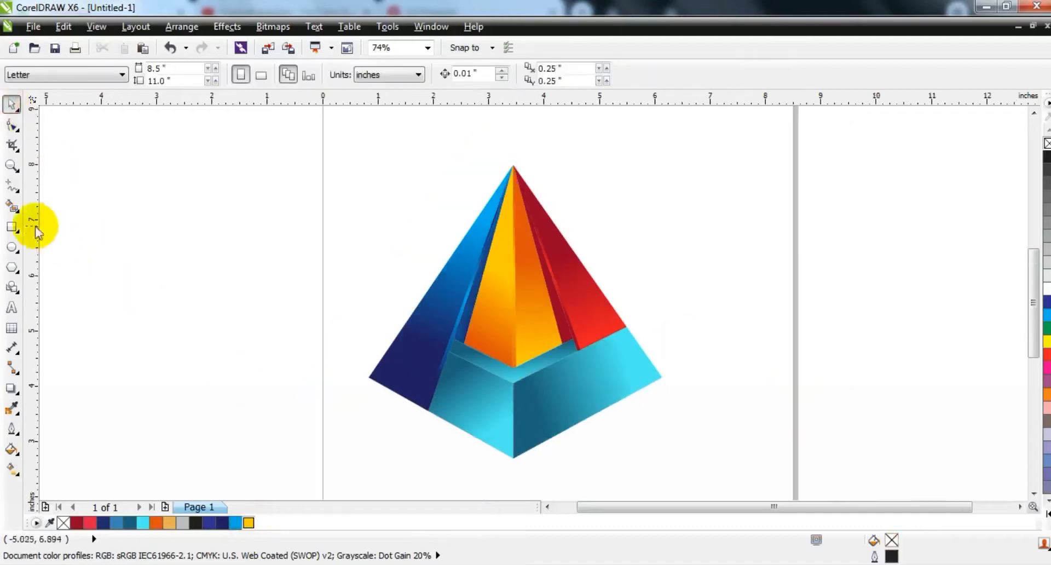
left_click(12, 226)
left_click_drag(325, 114, 699, 485)
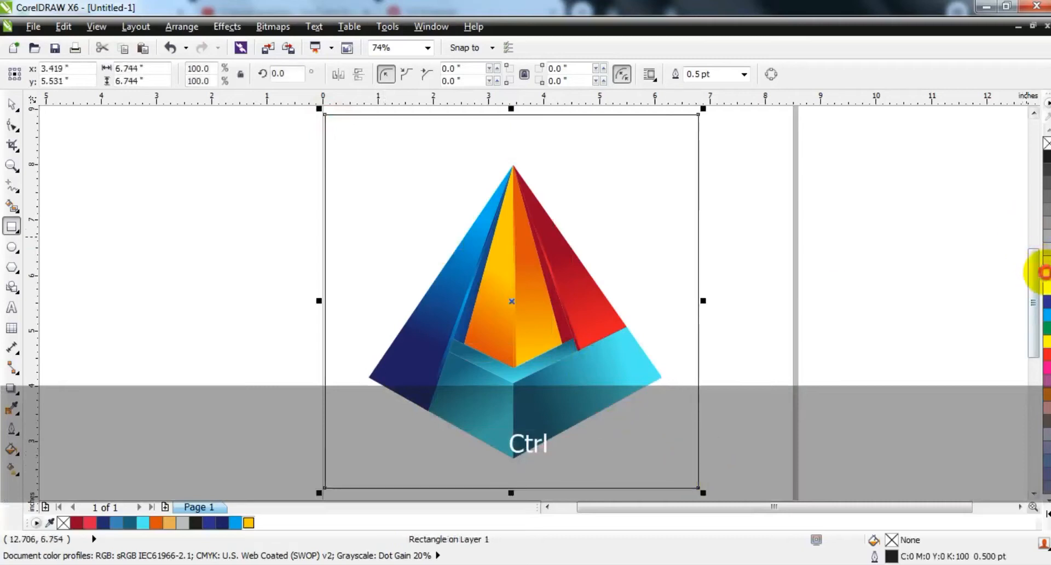
left_click(1045, 272)
key("shift+Page_Down")
Step: Enlarge the background square to 130% about its centre and give it a radial gradient from a white centre to 10% black edges
key("F3")
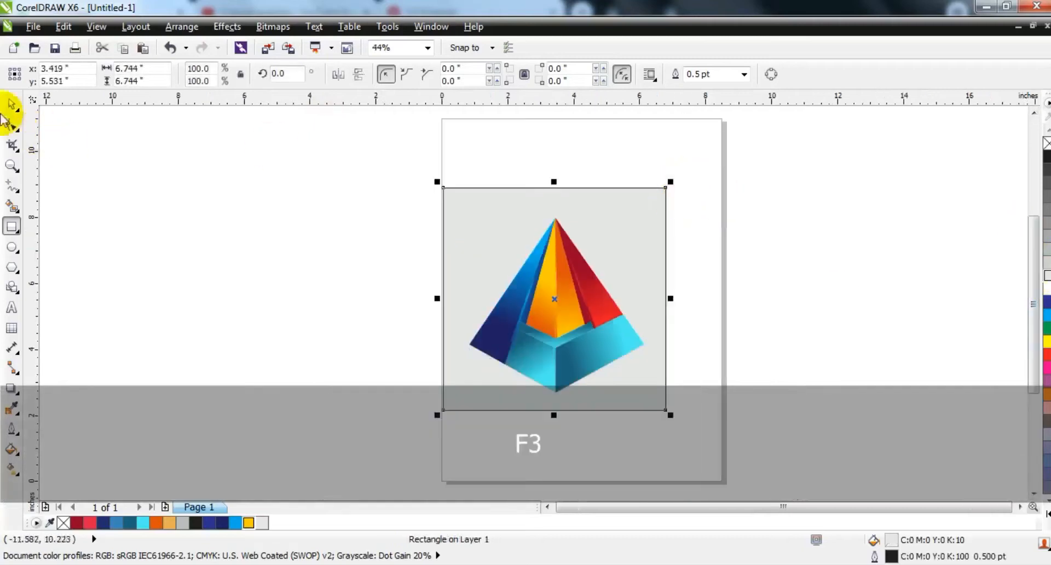
left_click_drag(671, 182, 686, 210)
key("g")
left_click_drag(518, 239, 528, 334)
double_click(522, 273)
left_click(49, 75)
left_click(63, 107)
left_click_drag(529, 353, 563, 413)
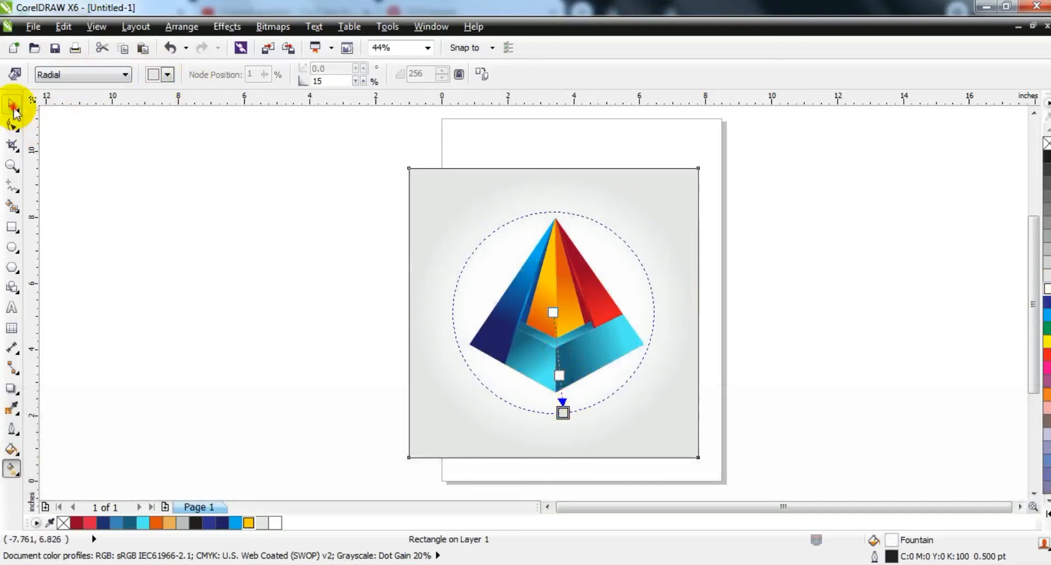
left_click(13, 106)
Step: Draw a closed four-sided shadow outline from the base's right and bottom corners, extending down and right beyond the background square
left_click(629, 411)
key("shift+F2")
key("Escape")
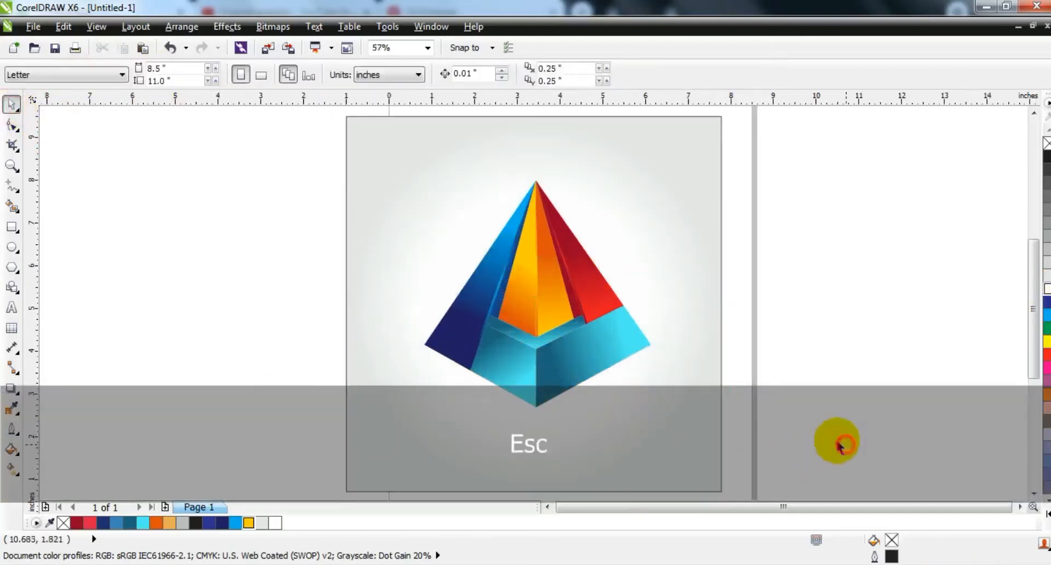
left_click(11, 186)
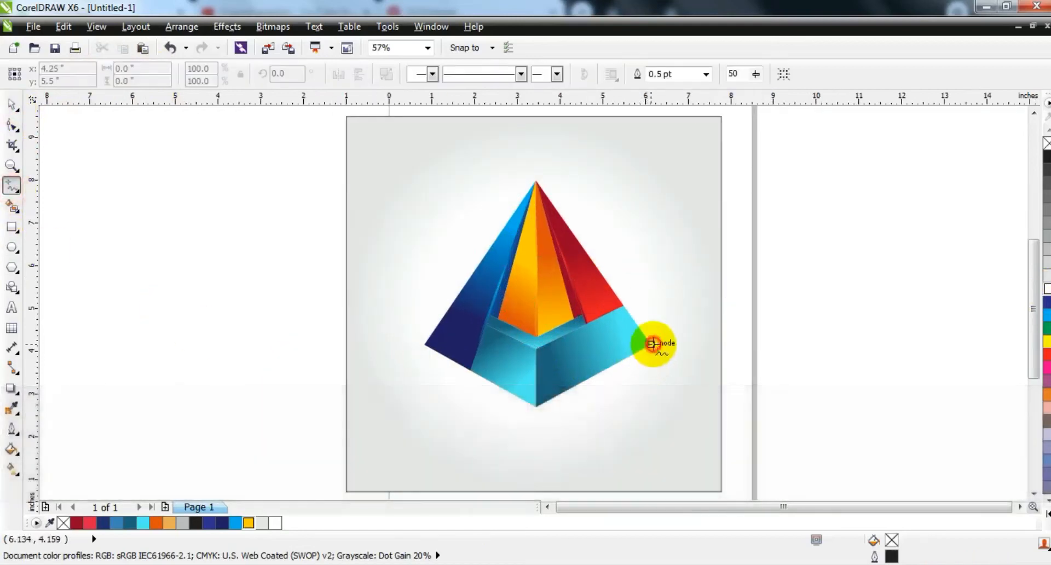
left_click(651, 344)
left_click(786, 405)
left_click(651, 344)
left_click(536, 408)
left_click(536, 408)
left_click(731, 480)
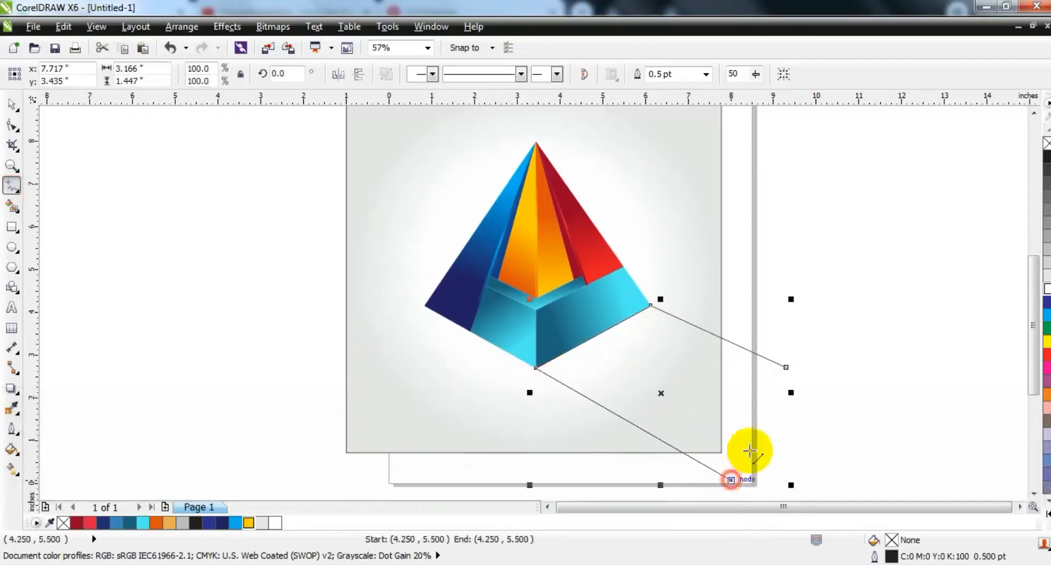
left_click(786, 367)
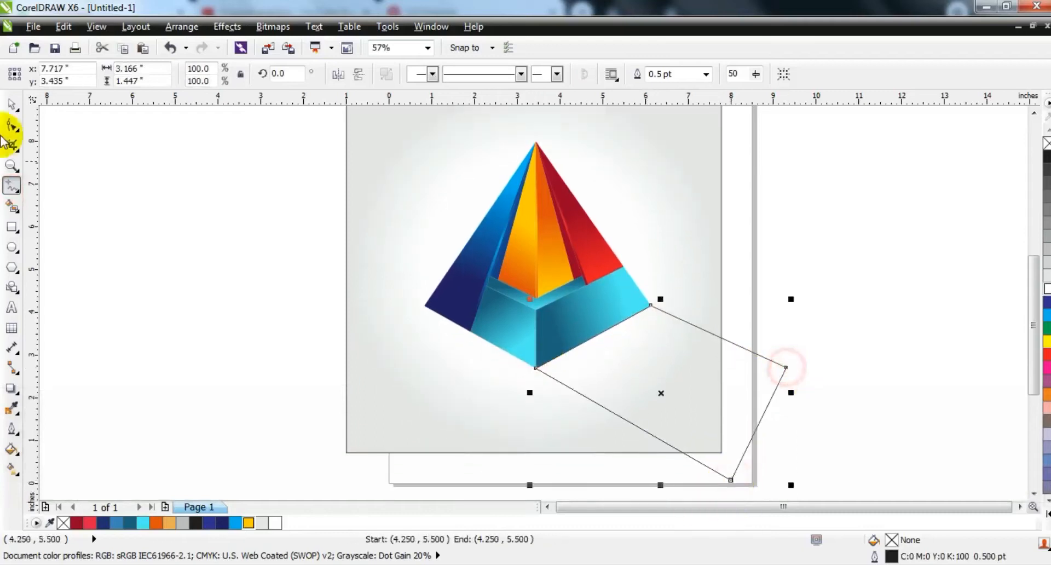
Step: Create the shadow shape inside the background square with Smart Fill, and delete the drawn outline
left_click(13, 208)
left_click(669, 357)
left_click(12, 104)
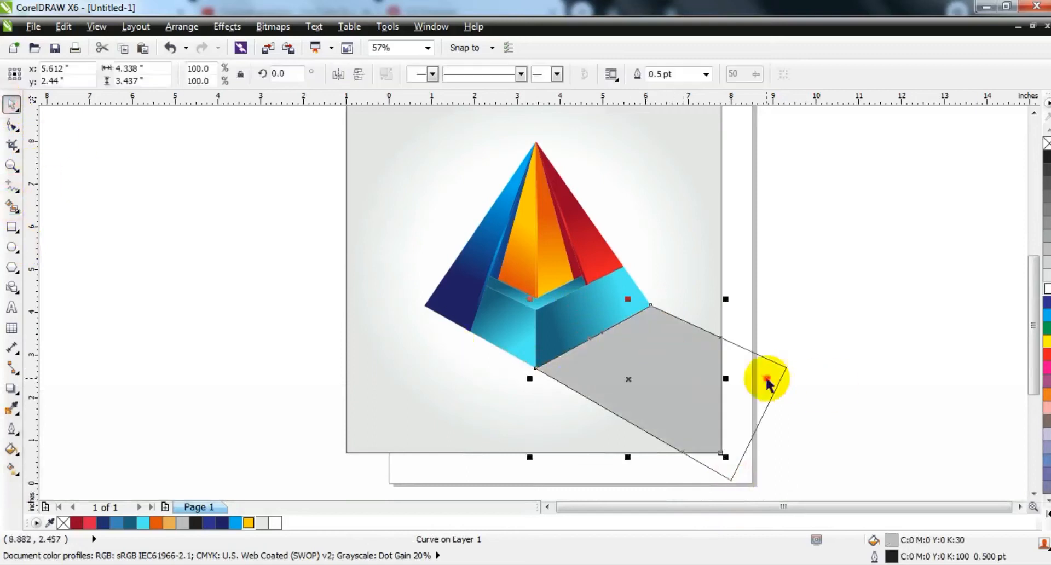
left_click(766, 381)
key("Delete")
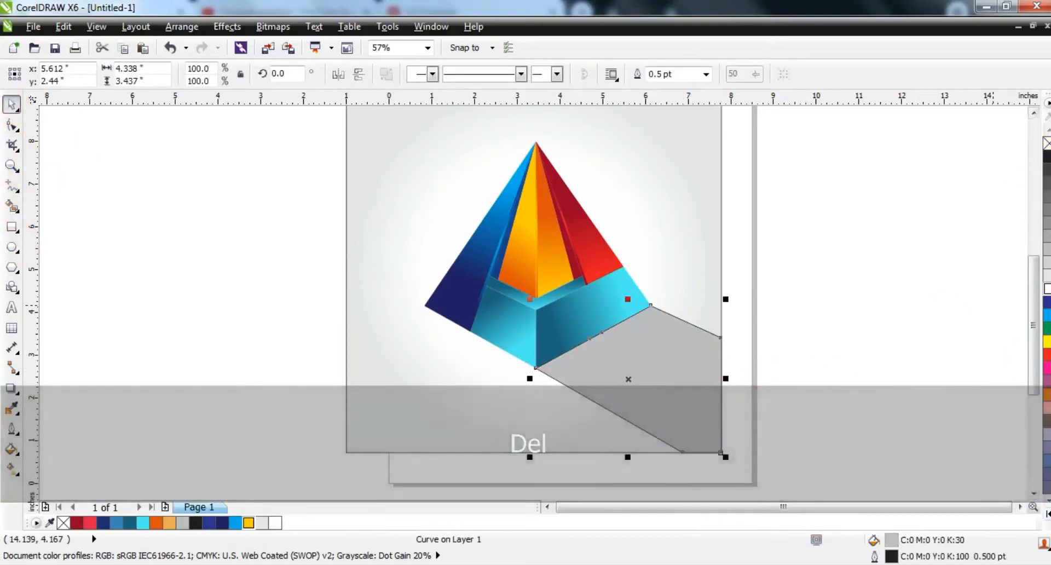
Step: Fill the shadow shape with black C100 M100 Y100 K100 and remove its outline
left_click(1046, 514)
left_click(1008, 140)
right_click(1006, 130)
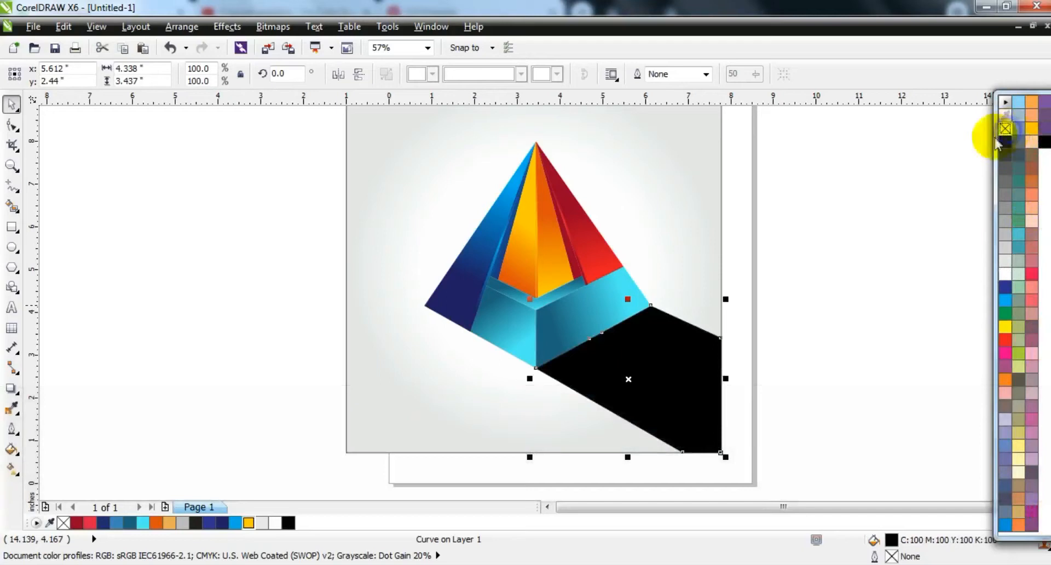
Step: Apply a linear transparency to the shadow at about 306°, fading it out away from the pyramid's base
left_click(12, 388)
left_click(60, 488)
left_click_drag(449, 185, 628, 399)
left_click_drag(538, 291, 608, 386)
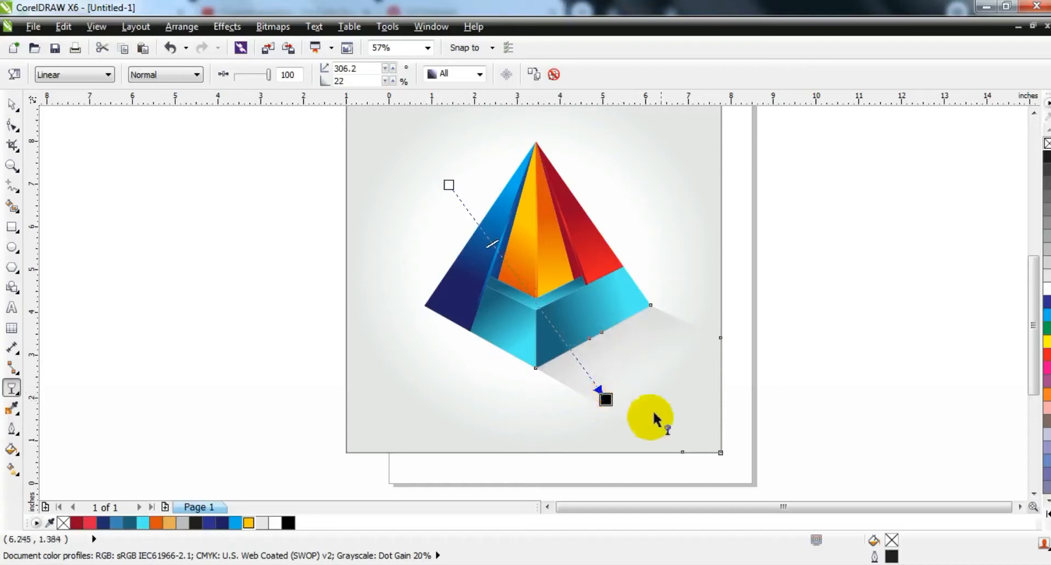
Step: Move the background square straight down to a centre Y position of about 4.87 inches
left_click(12, 104)
left_click(230, 391)
left_click(476, 436)
key("shift+F2")
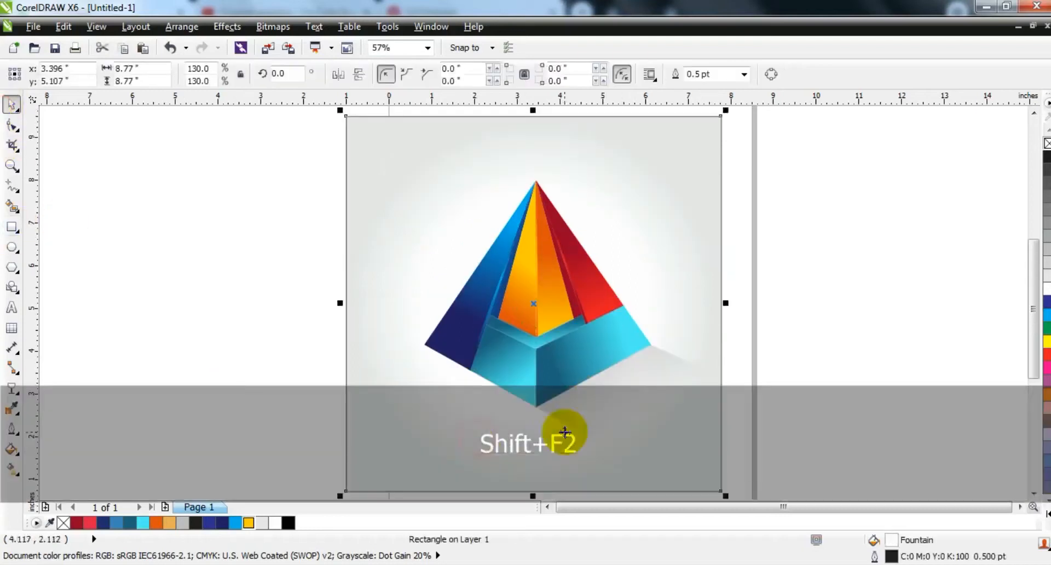
left_click(882, 352)
left_click(691, 222, "ctrl")
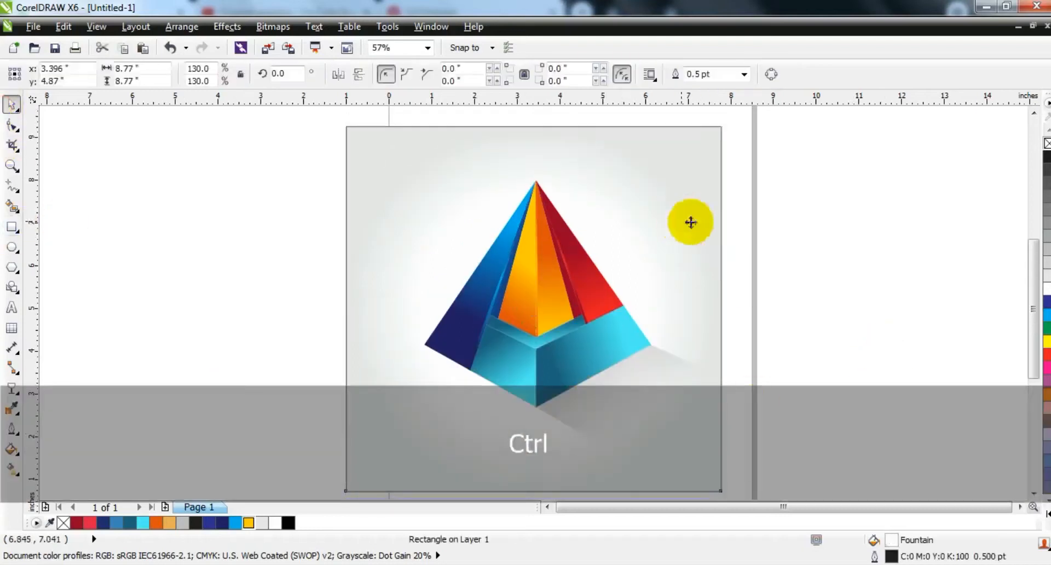
left_click(816, 273)
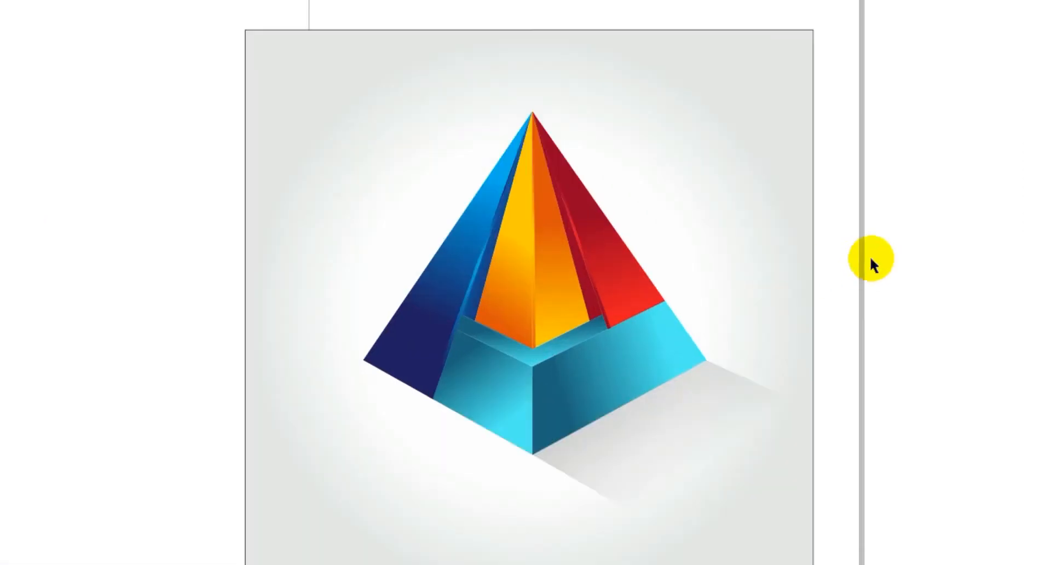